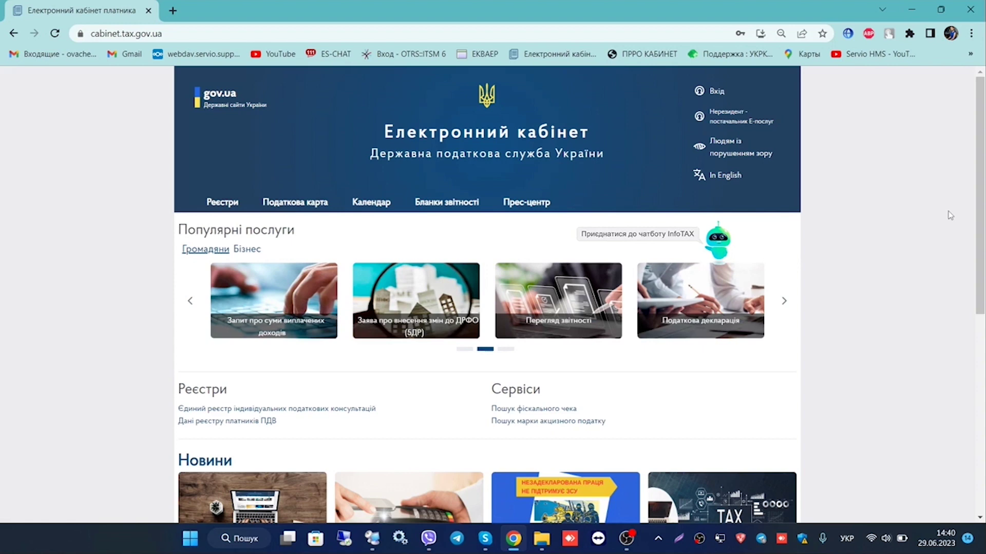
# Go from the tax service home page to the personal cabinet login page
pyautogui.click(713, 92)
# Choose АЦСК АТ КБ «ПРИВАТБАНК» as the certification centre and load the .jks key file
pyautogui.scroll(-3, 323, 105)
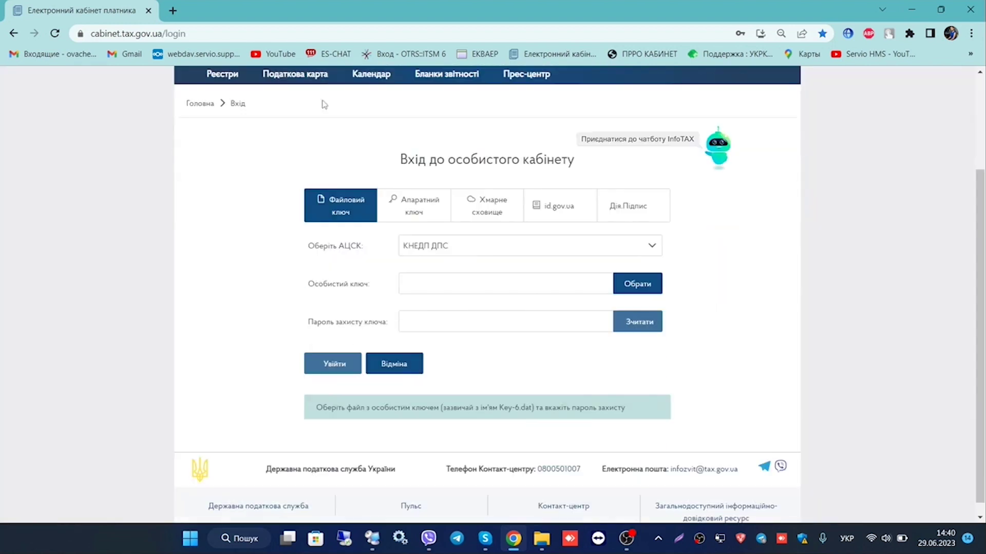
pyautogui.click(434, 246)
pyautogui.scroll(-1, 467, 287)
pyautogui.click(462, 330)
pyautogui.click(486, 245)
pyautogui.click(487, 245)
pyautogui.click(632, 286)
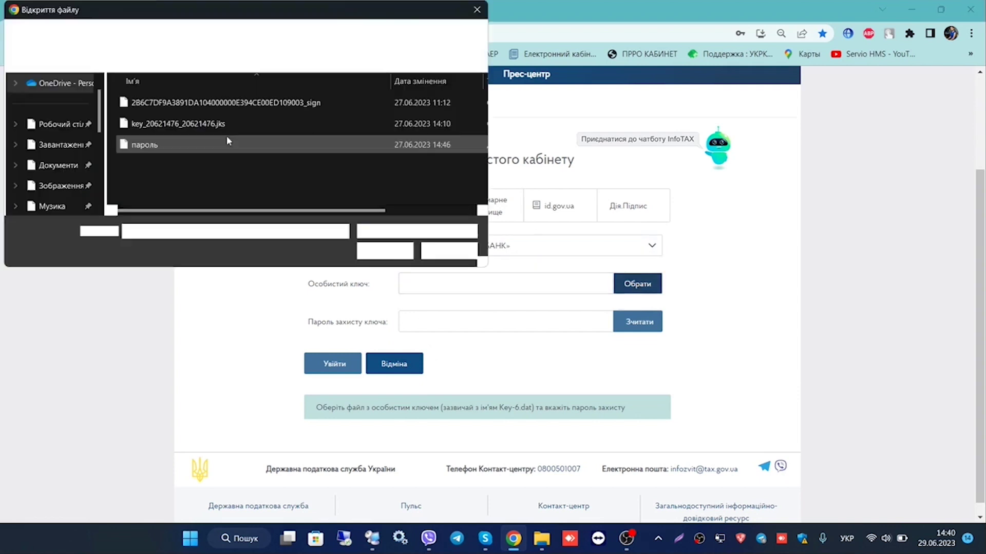
pyautogui.click(175, 124)
pyautogui.click(385, 251)
# Enter the saved key password, read the key and sign in to the cabinet
pyautogui.click(430, 358)
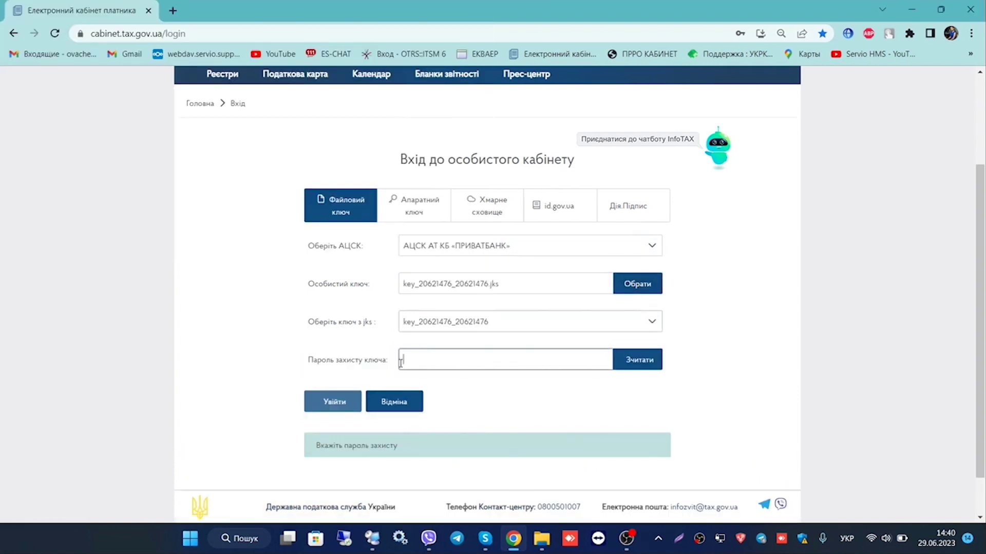
pyautogui.click(528, 180)
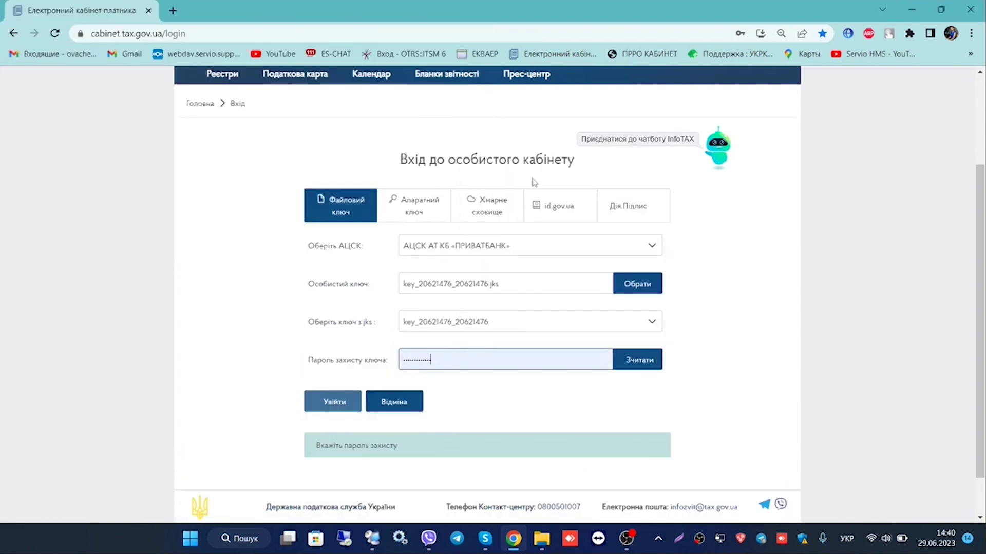
pyautogui.click(630, 360)
pyautogui.click(337, 410)
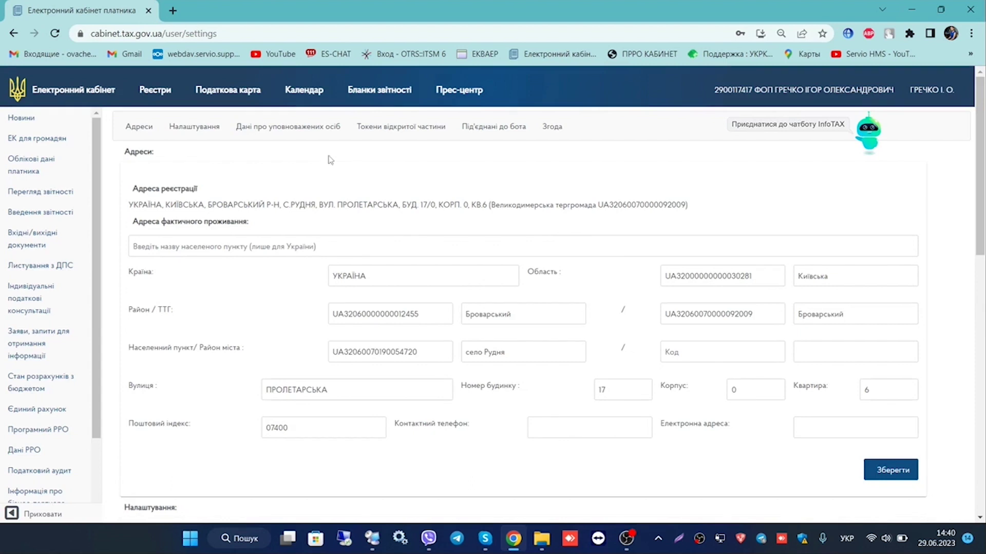
# Open Облікові дані платника and scroll through registration details, ПРРО and taxable objects
pyautogui.click(32, 163)
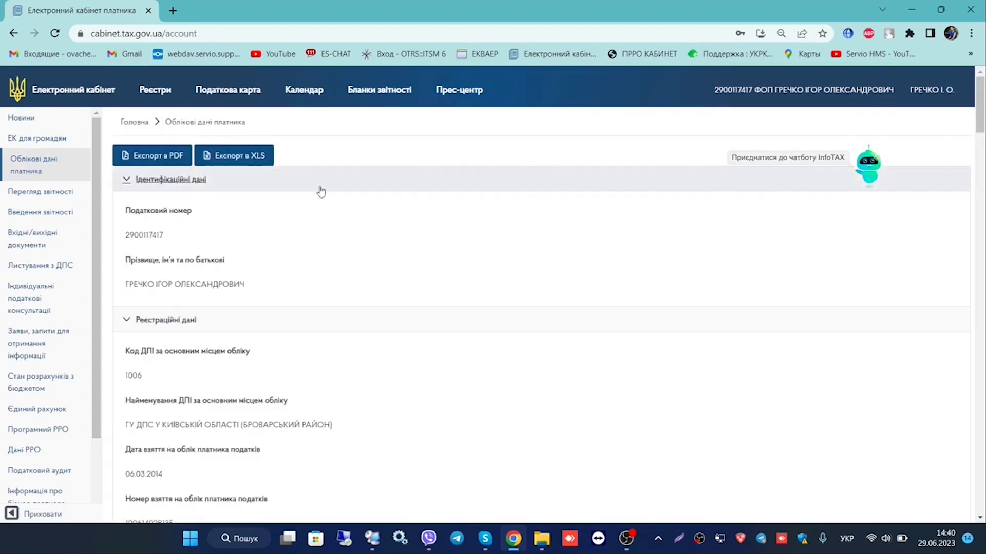
pyautogui.scroll(-15, 306, 259)
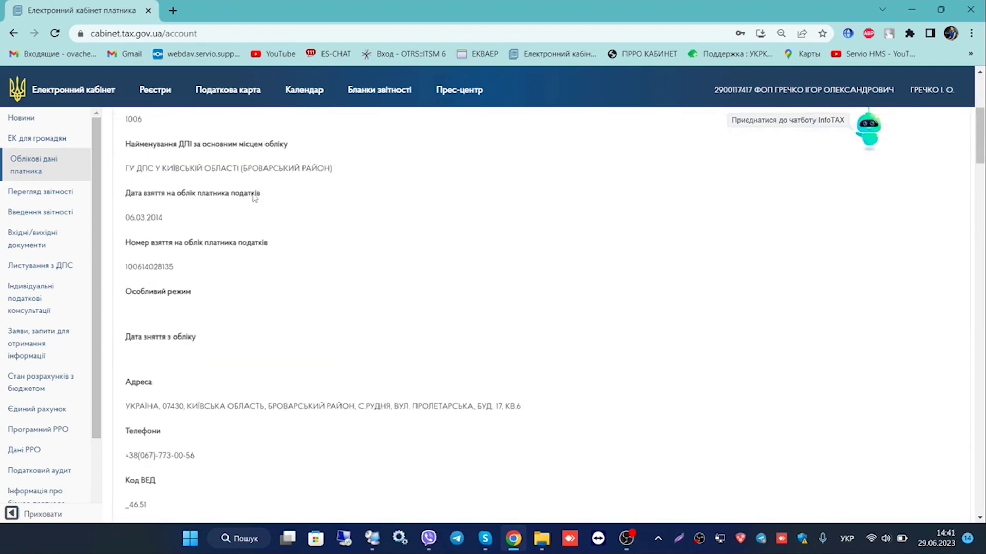
pyautogui.scroll(-10, 278, 219)
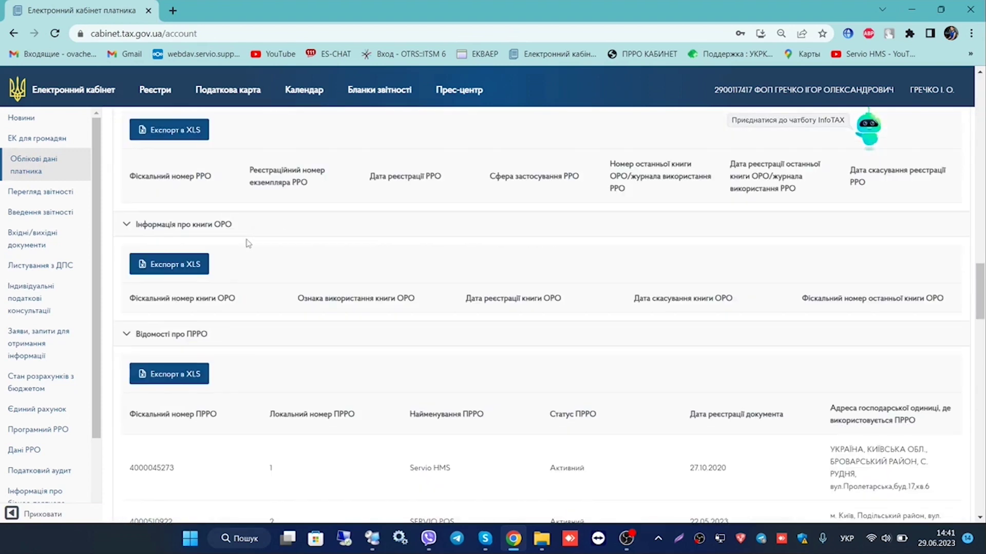
pyautogui.scroll(-7, 248, 243)
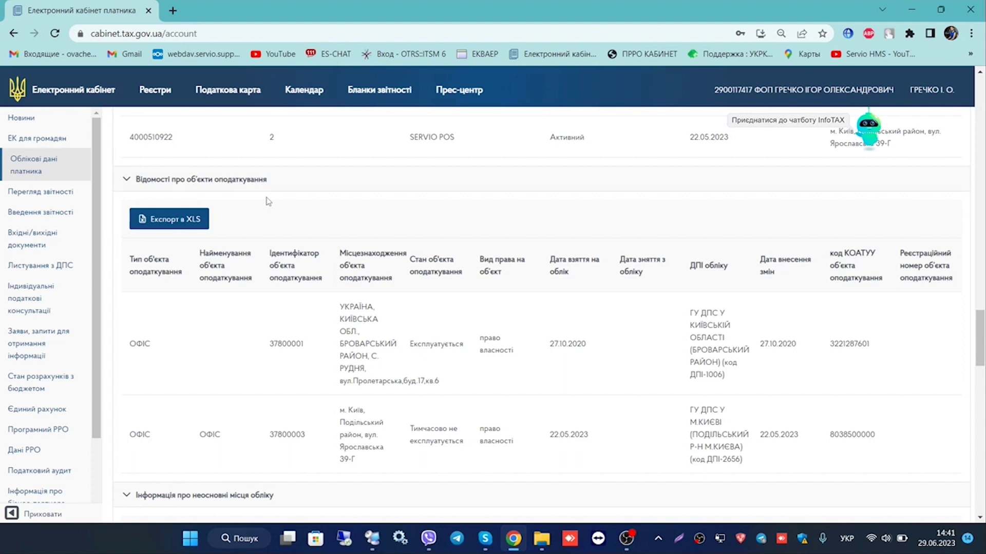
# In Введення звітності, create a new F1312005 (20-ОПП) notice for червень 2023
pyautogui.click(36, 216)
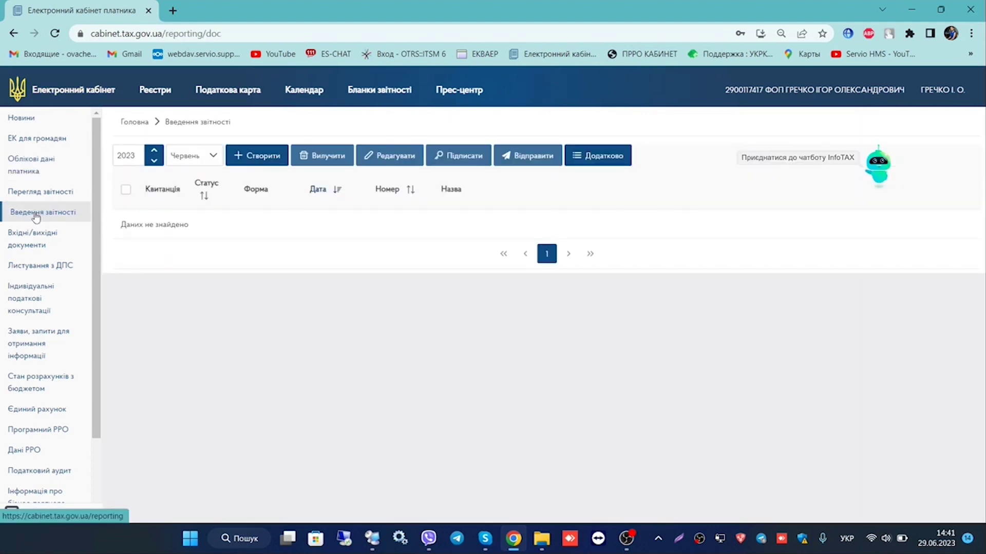
pyautogui.click(265, 156)
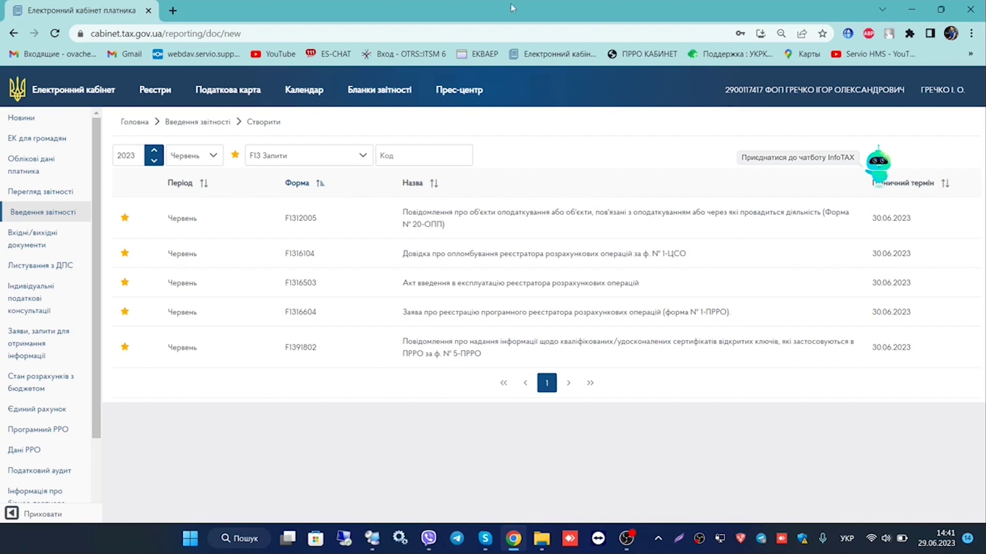
pyautogui.click(405, 233)
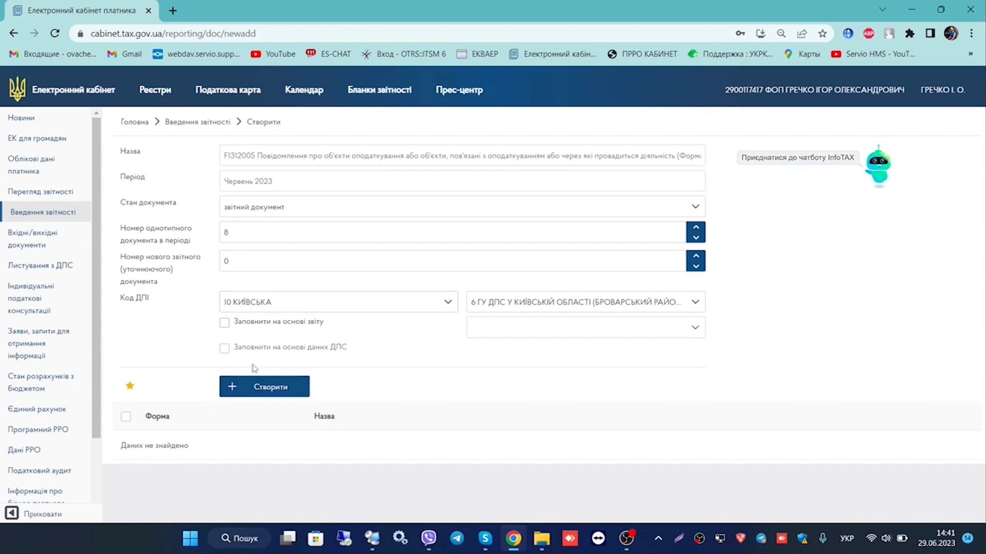
pyautogui.click(256, 388)
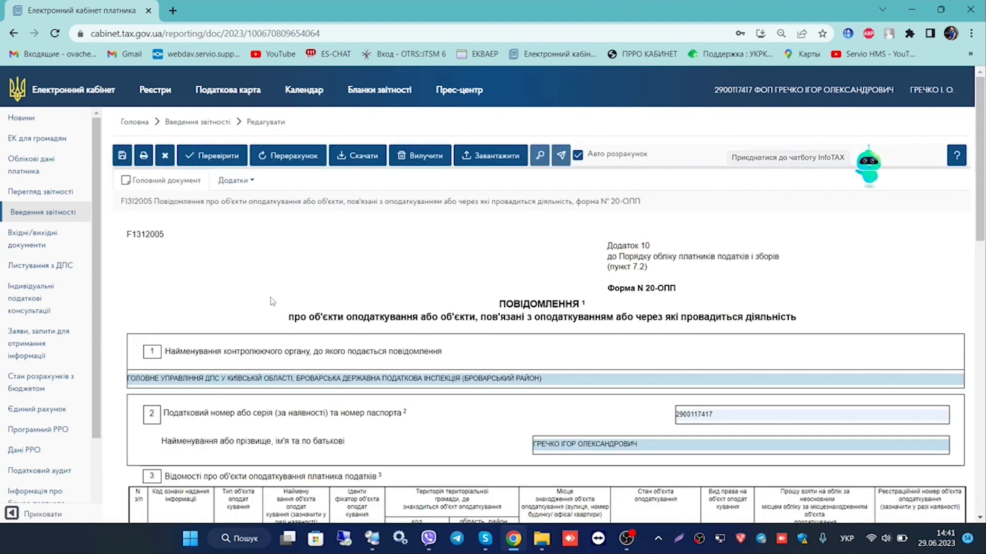
# In row 1, enter information code 1 and pick object type 378 ОФІС by filtering 'оф'
pyautogui.scroll(-15, 342, 224)
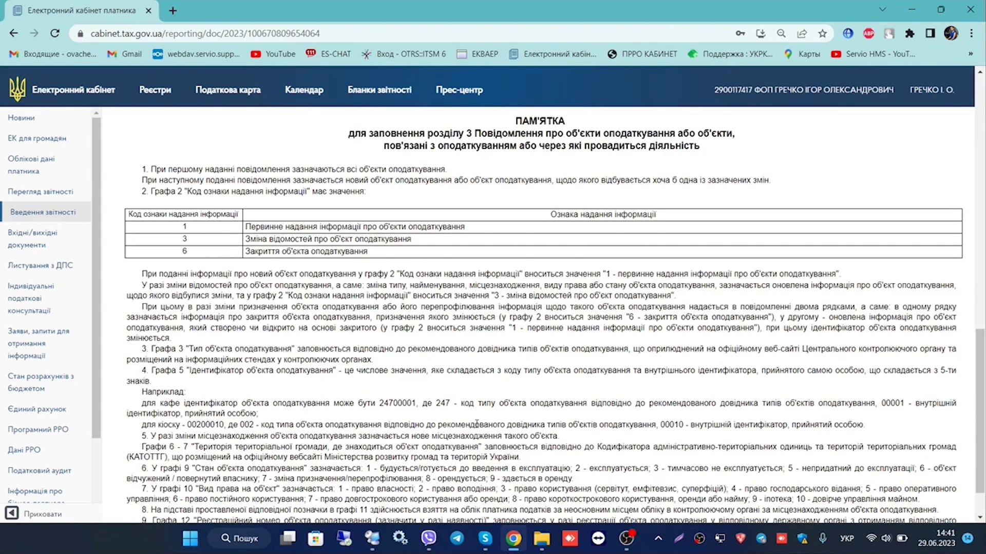
pyautogui.scroll(10, 256, 400)
pyautogui.scroll(3, 219, 378)
pyautogui.scroll(-3, 219, 378)
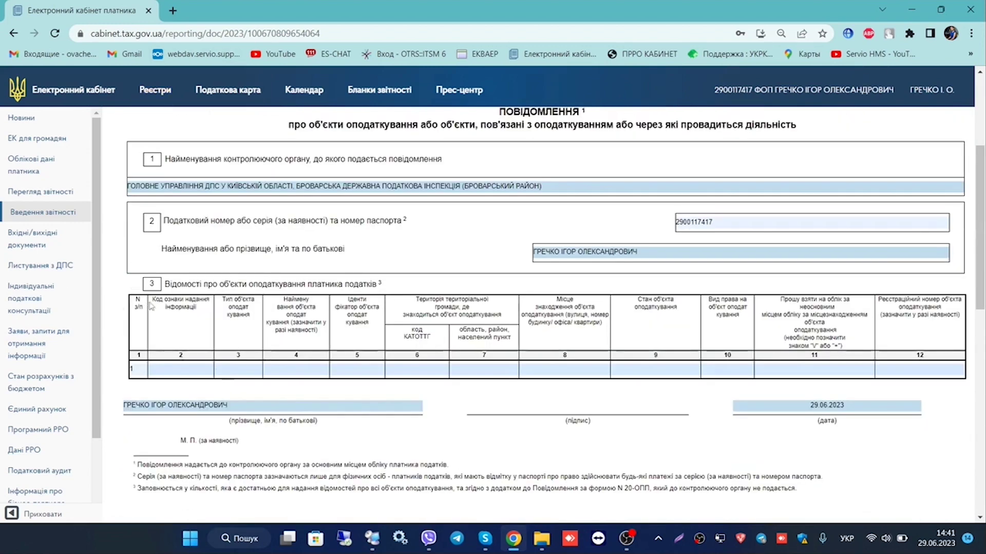
pyautogui.scroll(1, 176, 334)
pyautogui.click(177, 435)
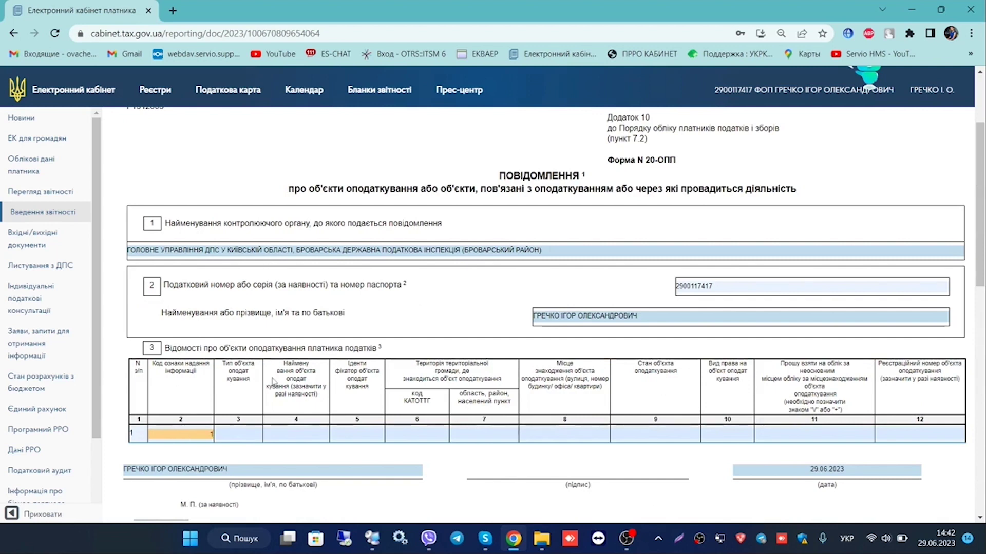
pyautogui.click(252, 432)
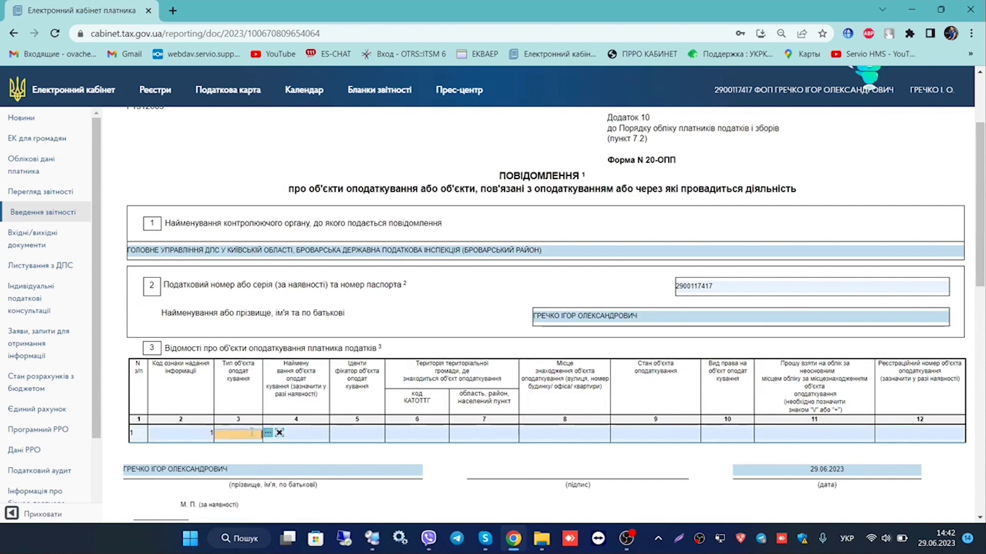
pyautogui.click(268, 432)
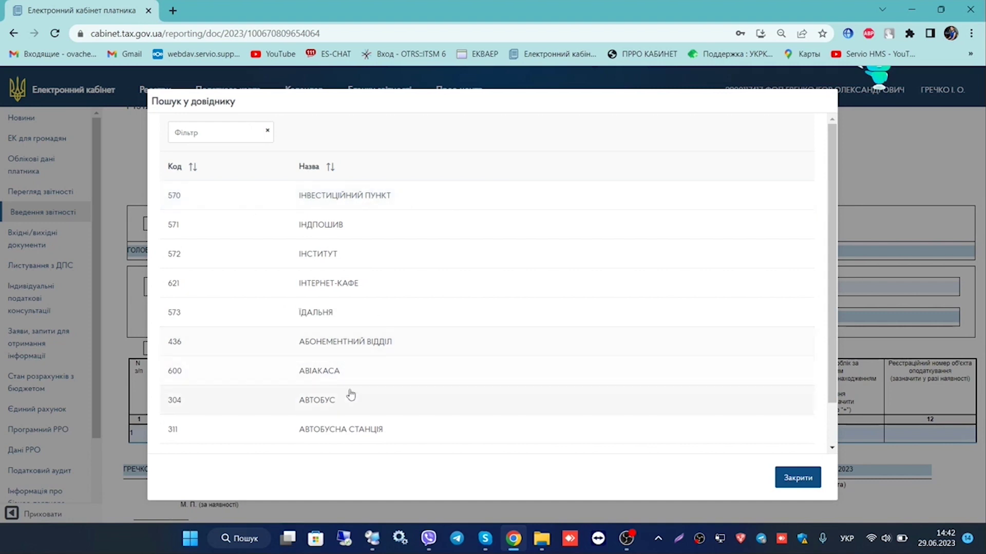
pyautogui.click(182, 142)
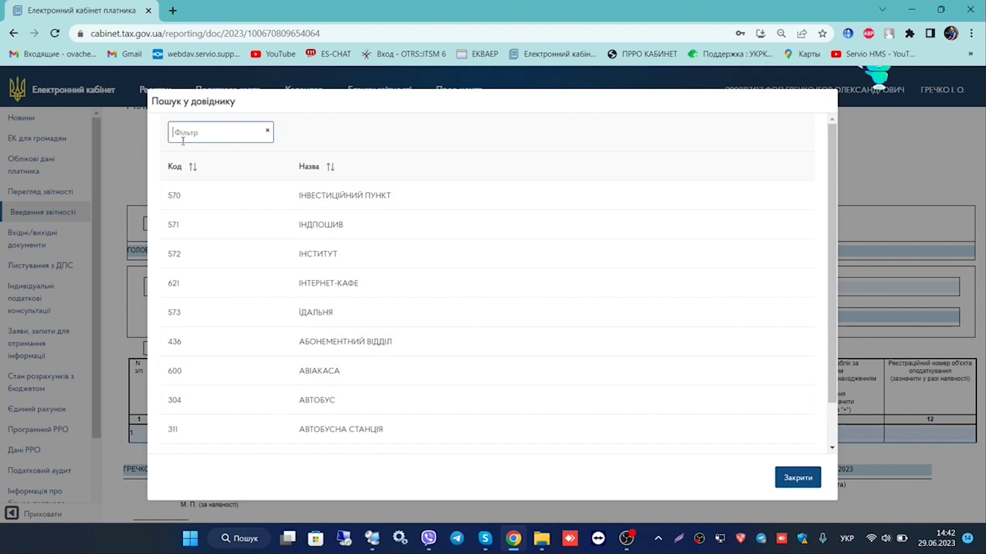
pyautogui.write('оф')
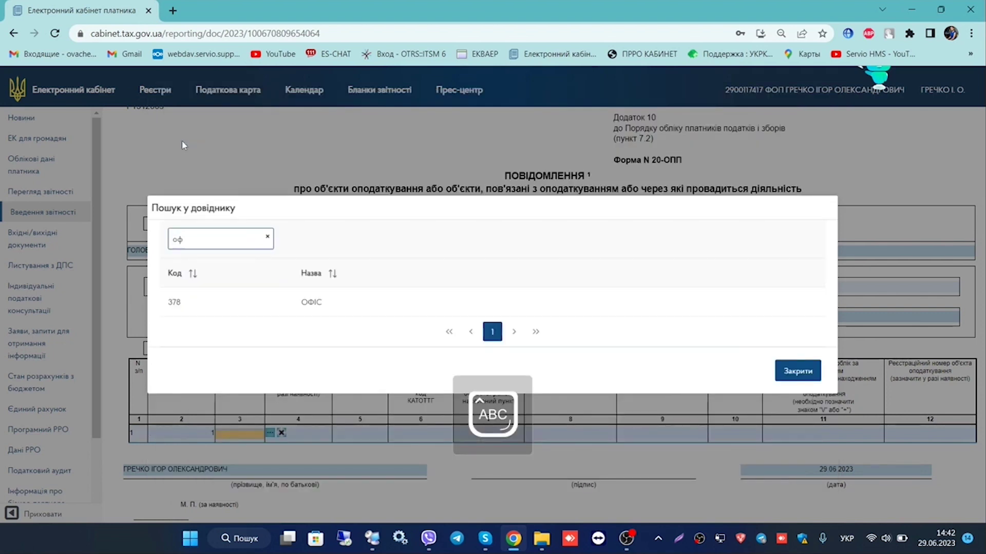
pyautogui.click(308, 286)
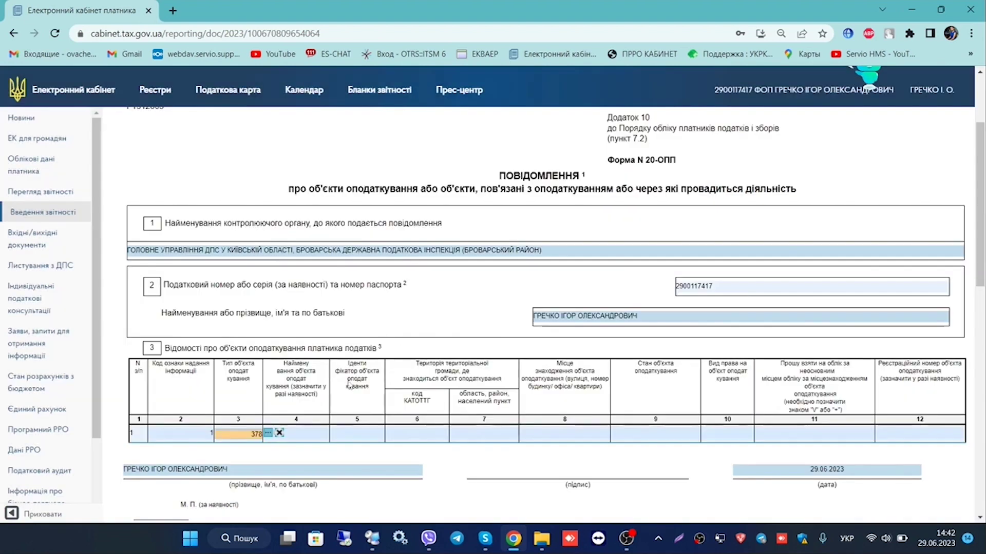
pyautogui.click(311, 436)
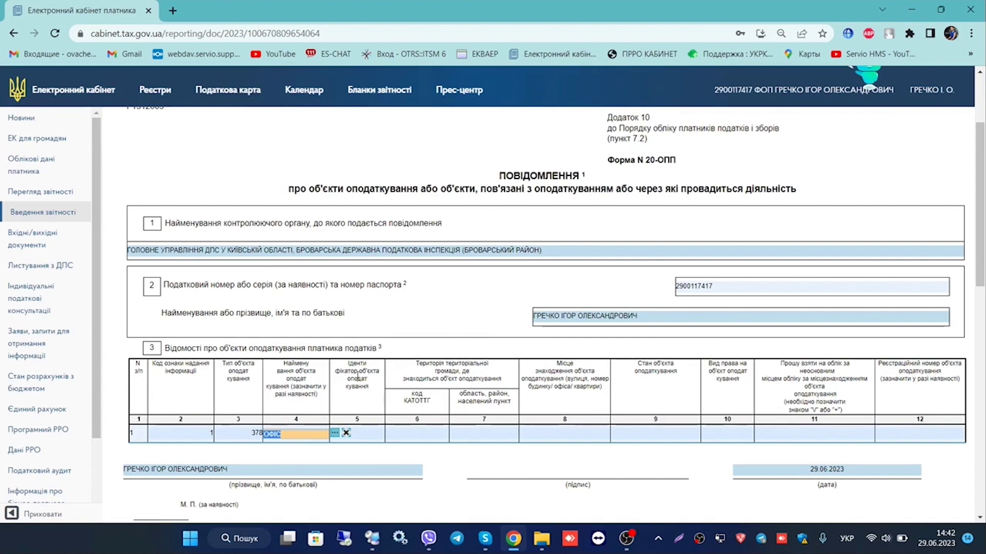
# Enter object identifier 37800001 in column 5 of row 1
pyautogui.scroll(-13, 362, 366)
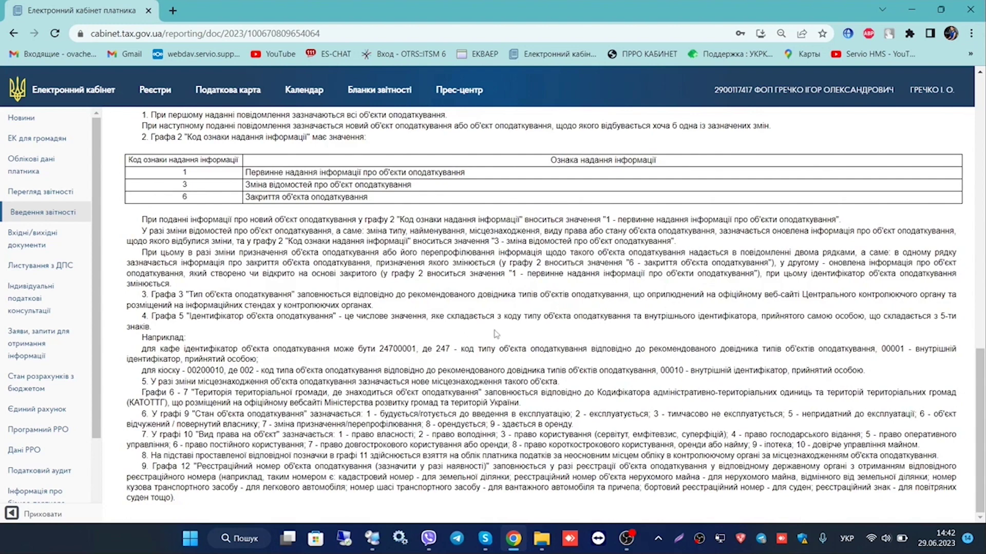
pyautogui.scroll(12, 462, 334)
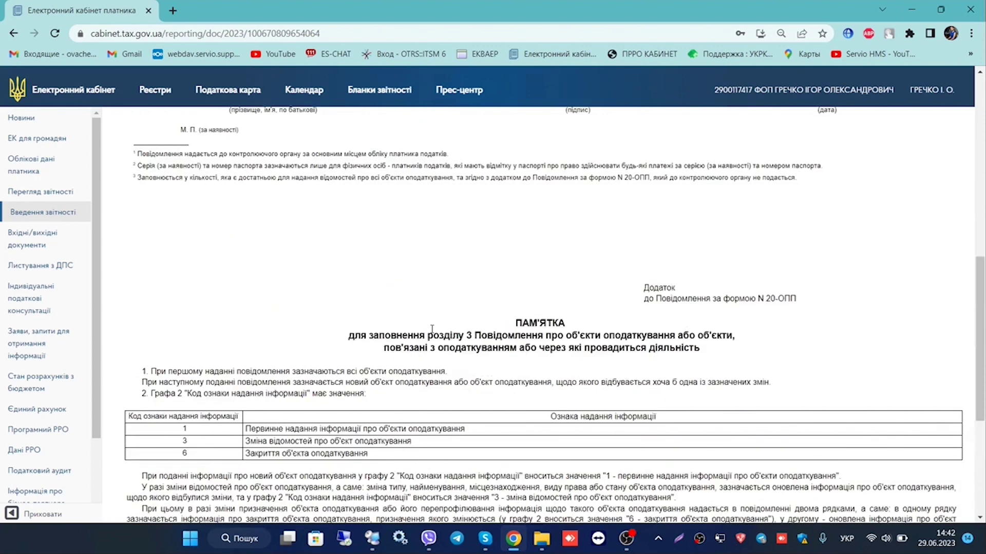
pyautogui.click(369, 379)
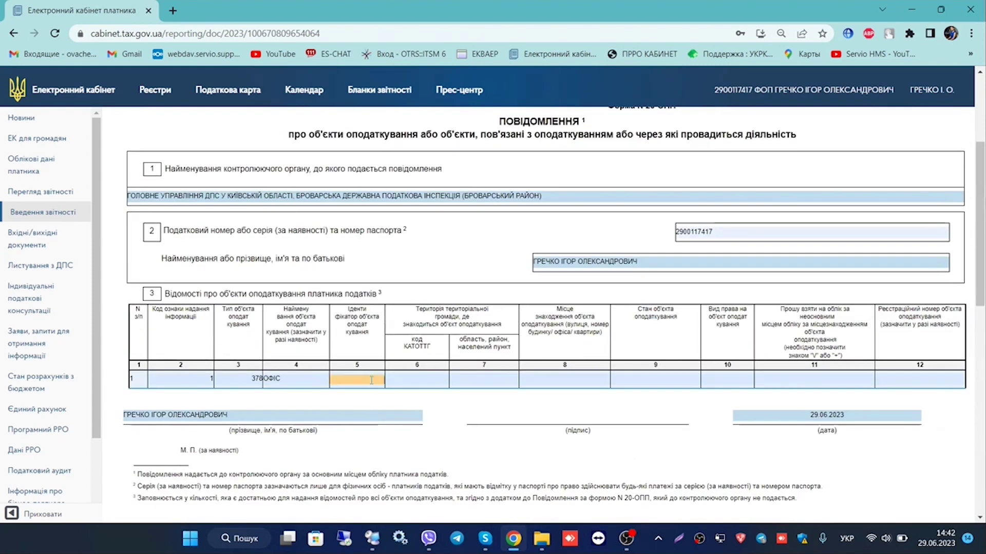
pyautogui.write('37800001')
pyautogui.click(419, 383)
pyautogui.click(453, 382)
pyautogui.click(190, 132)
pyautogui.write('київ')
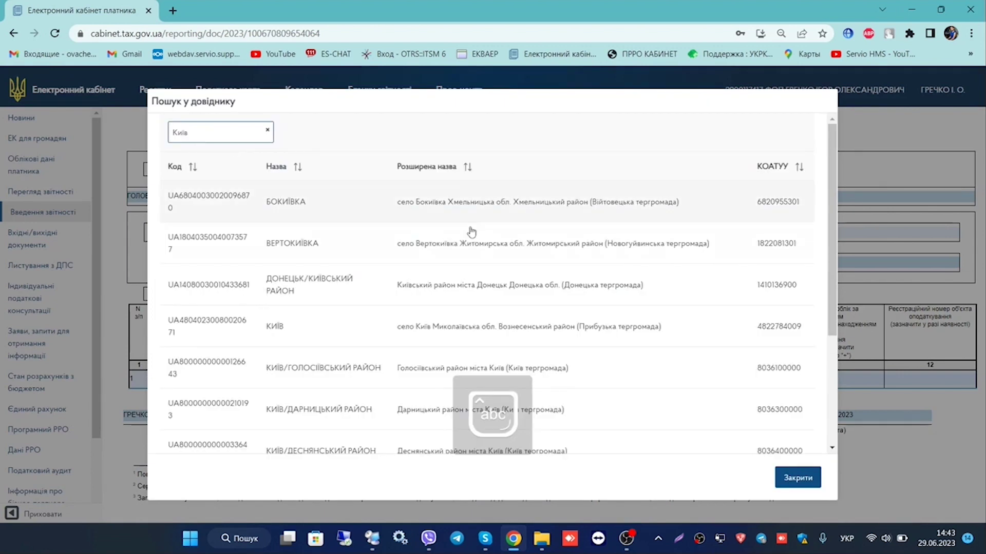
pyautogui.scroll(-2, 463, 240)
pyautogui.scroll(-5, 464, 240)
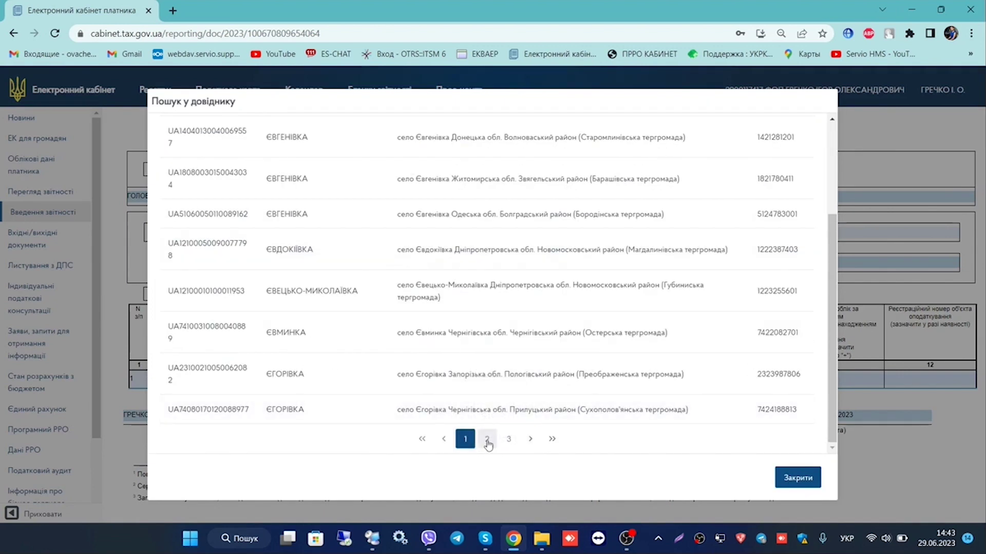
pyautogui.click(486, 438)
pyautogui.click(508, 451)
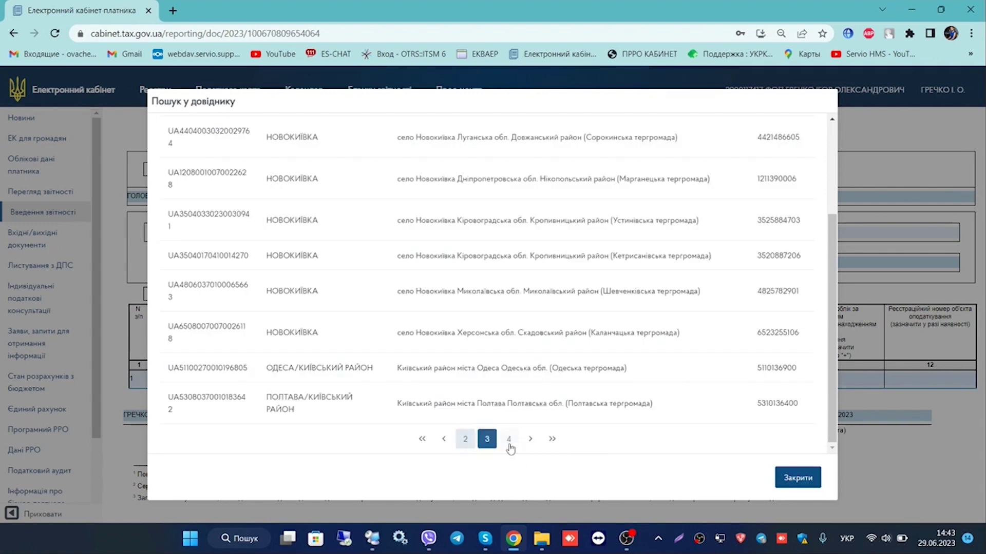
pyautogui.scroll(3, 513, 267)
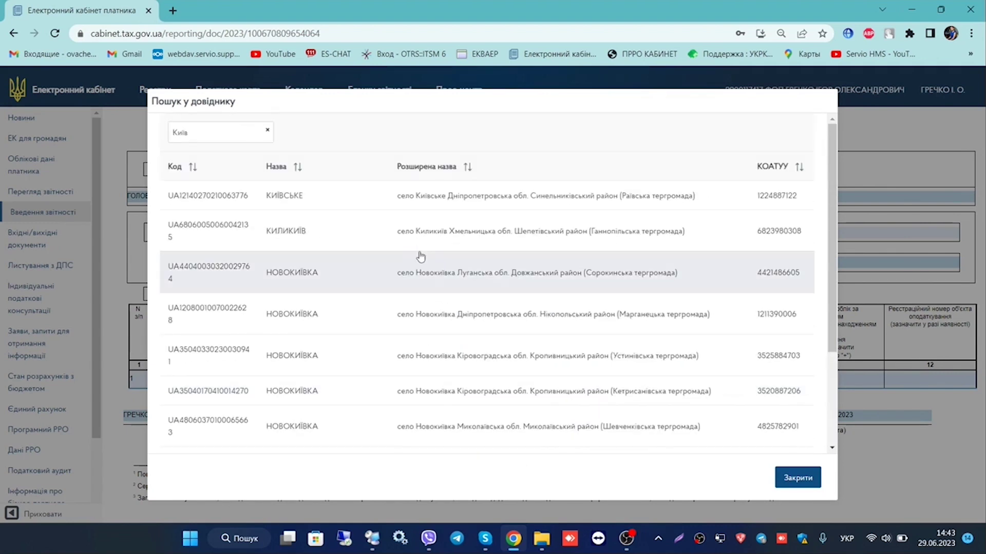
pyautogui.click(438, 197)
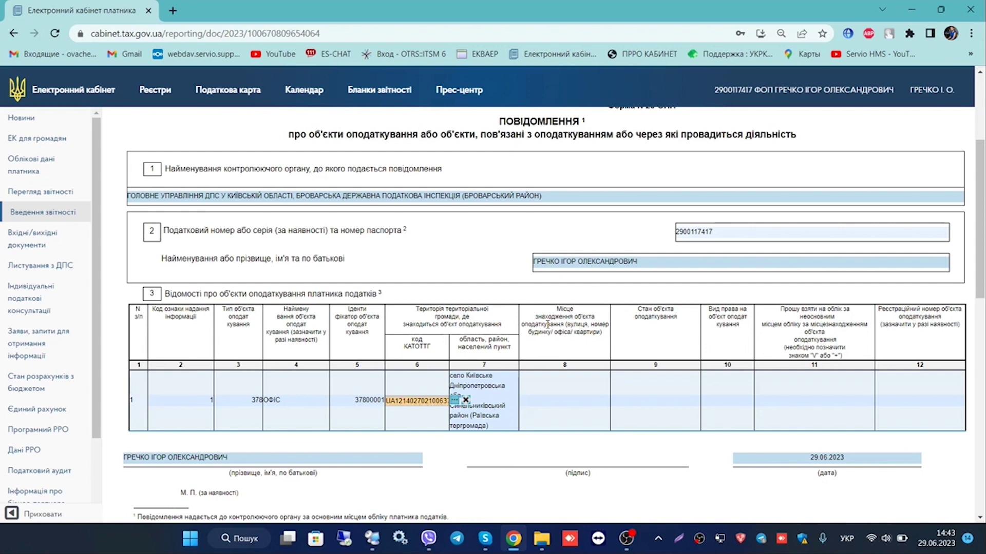
pyautogui.click(544, 403)
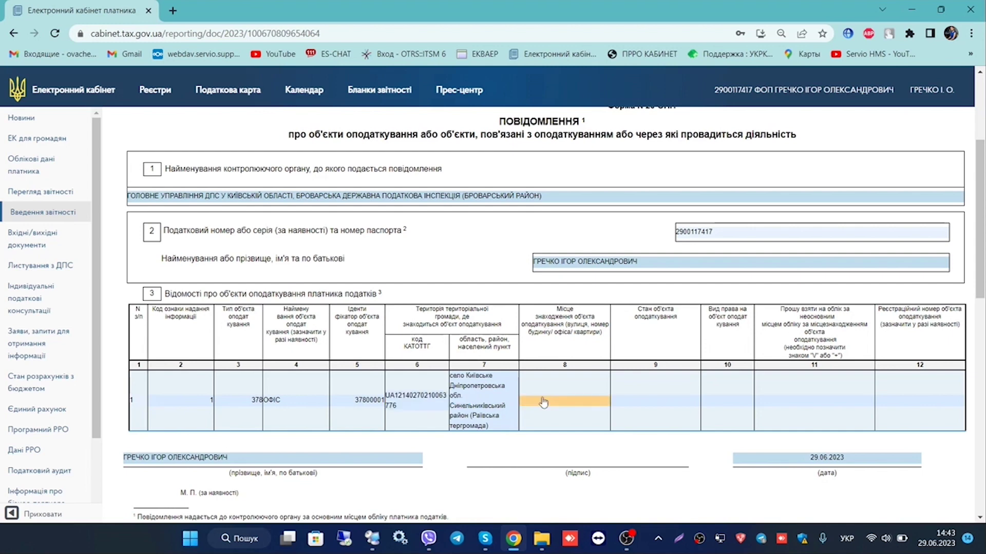
# Scroll to the ПАМ'ЯТКА notes and highlight the explanation of object-state codes
pyautogui.scroll(-7, 542, 230)
pyautogui.scroll(-4, 589, 174)
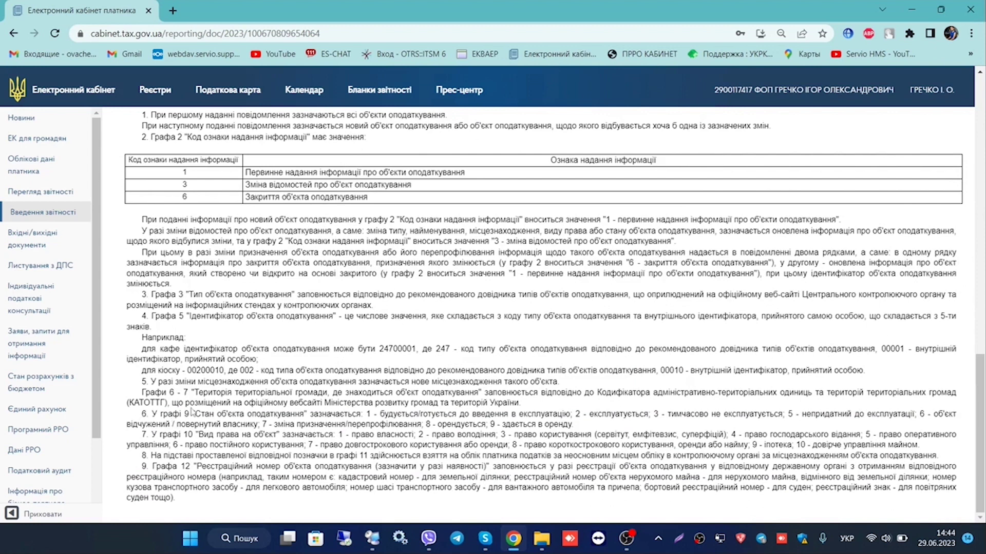
pyautogui.moveTo(192, 413); pyautogui.dragTo(378, 416)
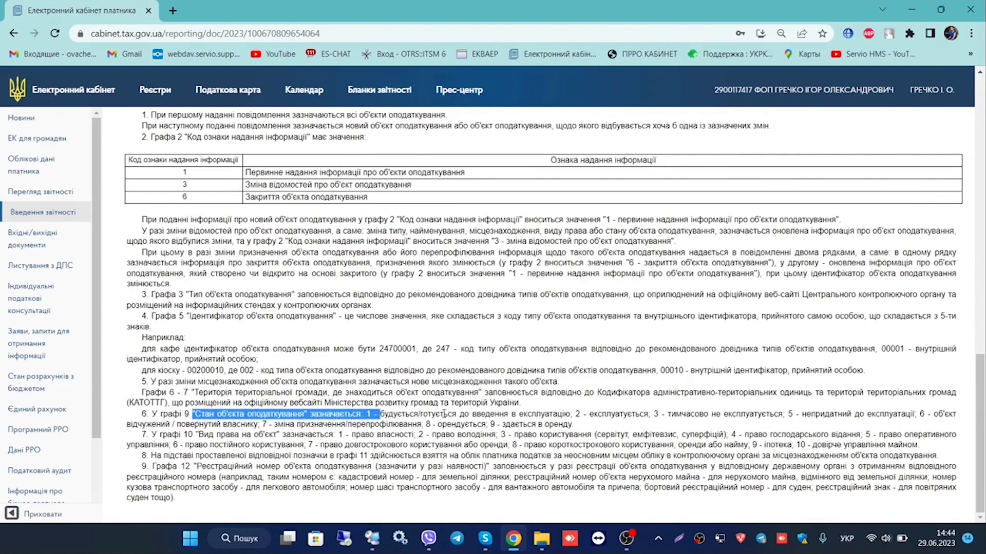
# Review the notes for columns 9–11, then return to the top of the form
pyautogui.click(441, 414)
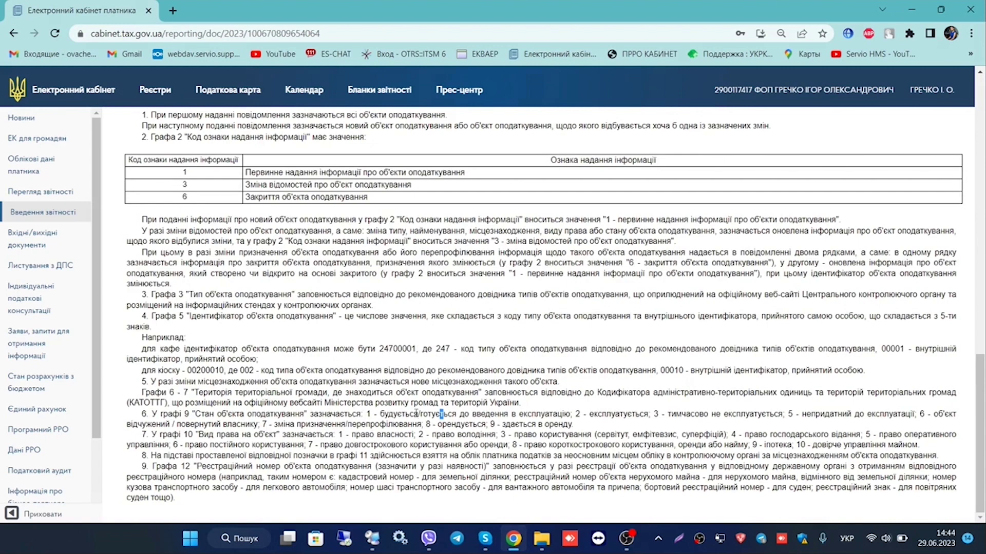
pyautogui.scroll(9, 663, 299)
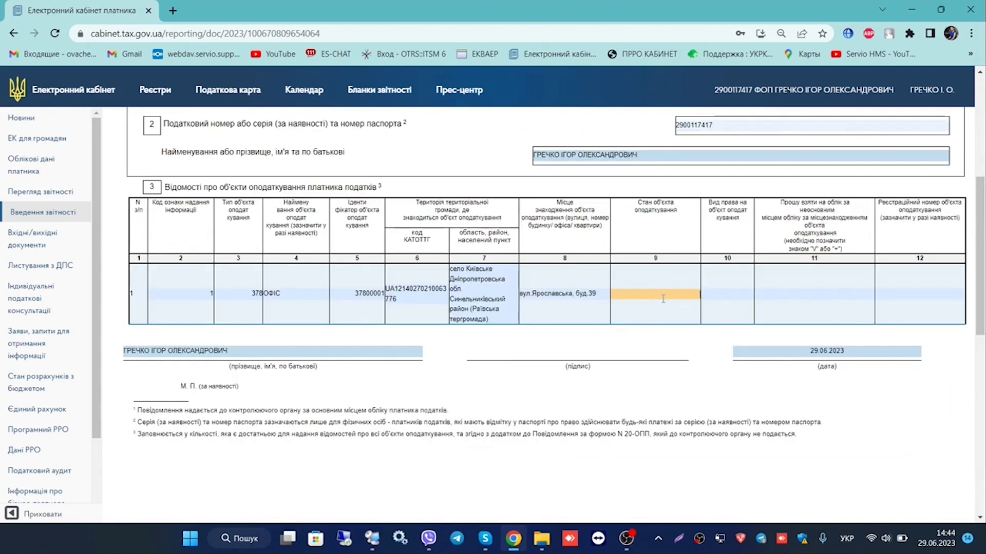
pyautogui.scroll(-9, 662, 299)
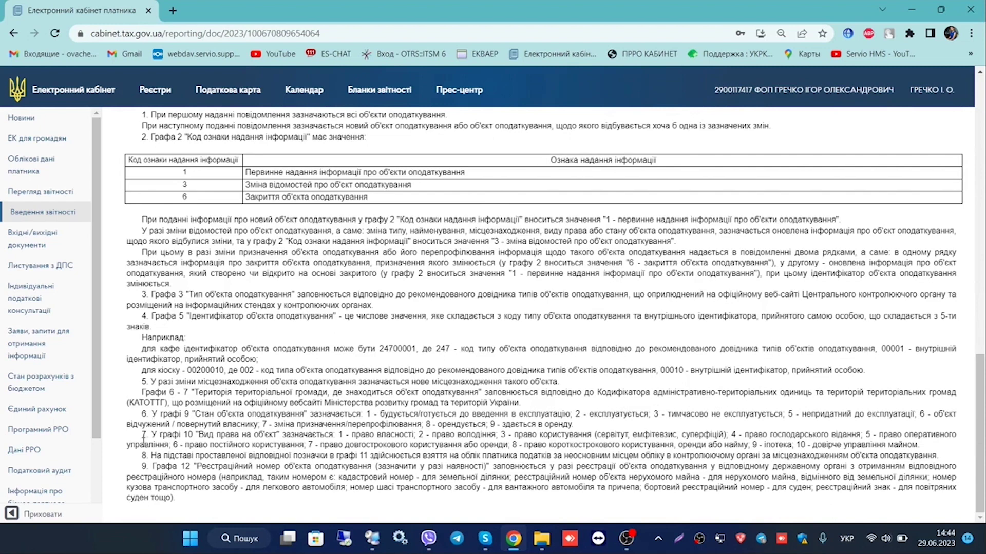
pyautogui.moveTo(234, 435); pyautogui.dragTo(390, 425)
pyautogui.scroll(9, 394, 436)
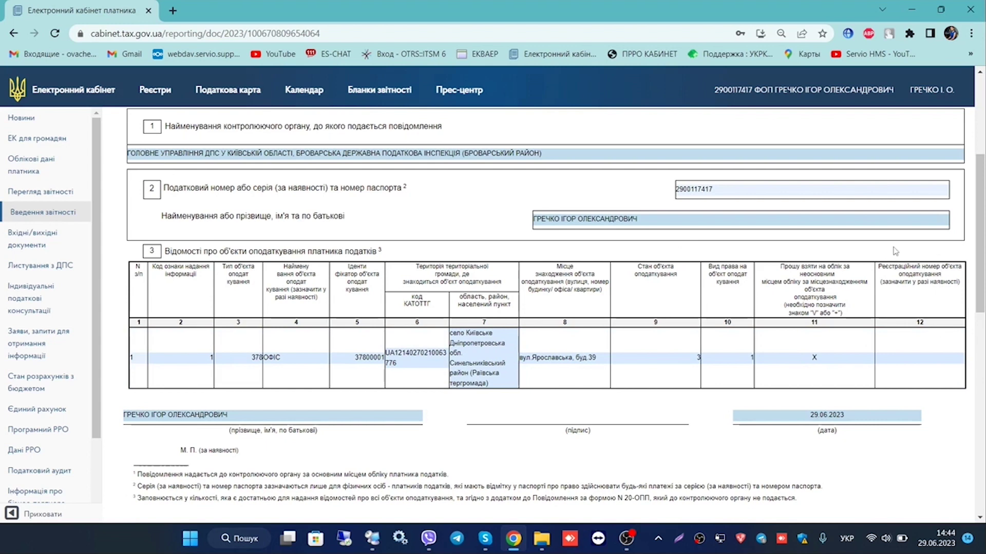
pyautogui.scroll(4, 503, 244)
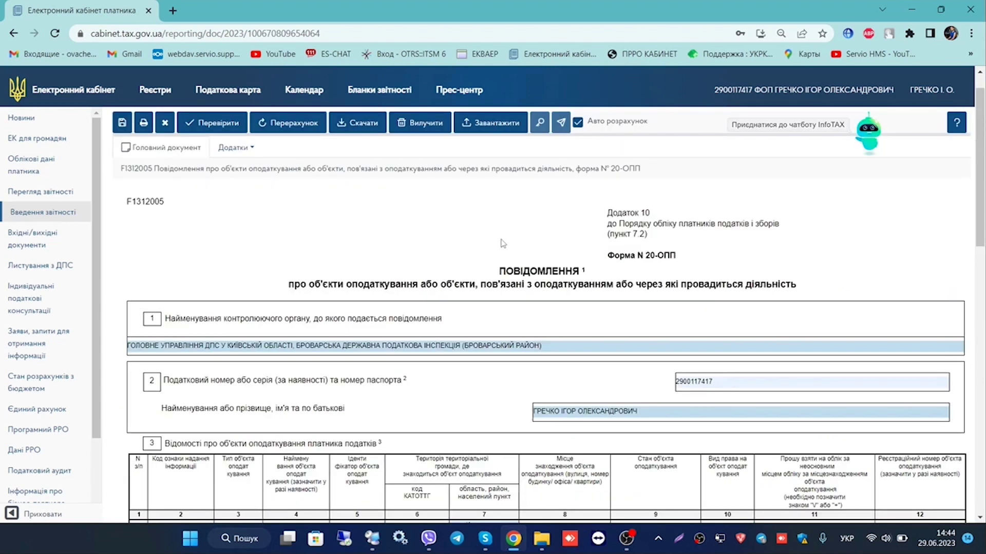
# Check the 20-ОПП notice and sign it with the ПриватБанк .jks key and saved password
pyautogui.click(194, 130)
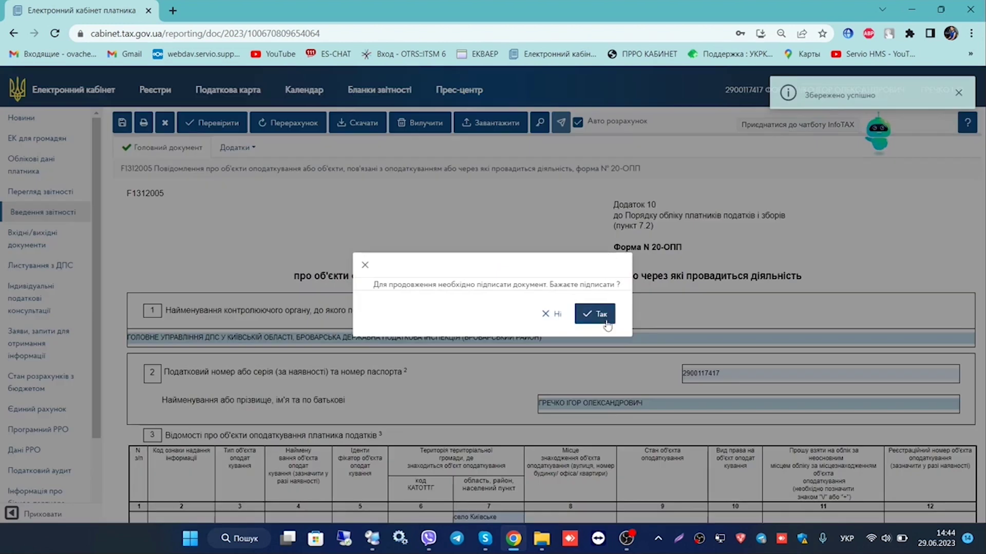
pyautogui.click(606, 318)
pyautogui.click(405, 245)
pyautogui.click(405, 277)
pyautogui.click(193, 126)
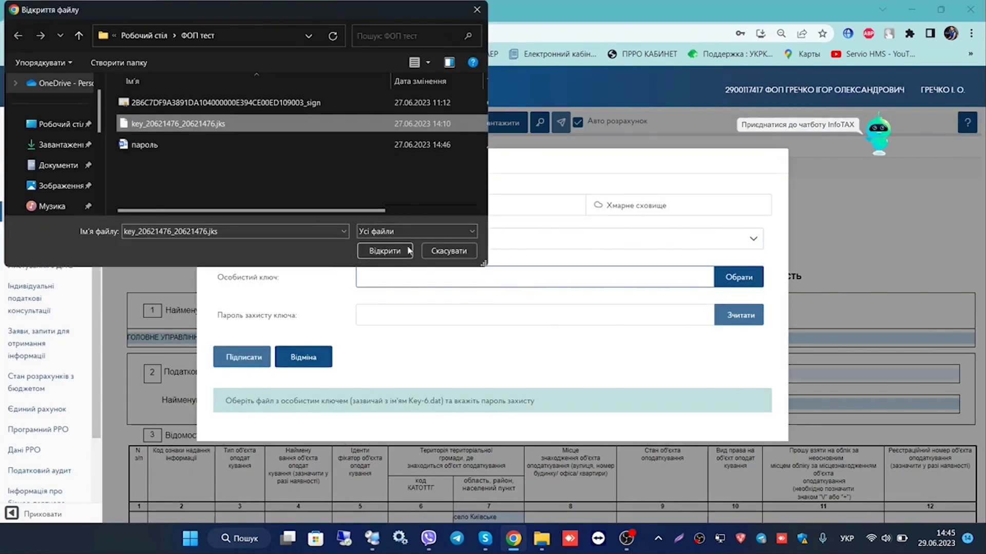
pyautogui.click(398, 251)
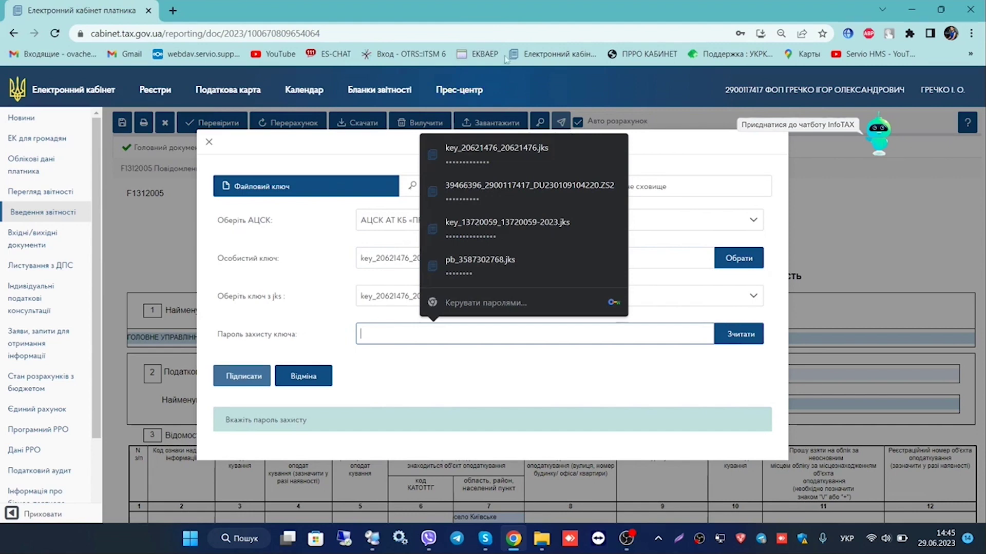
pyautogui.click(496, 152)
pyautogui.click(739, 334)
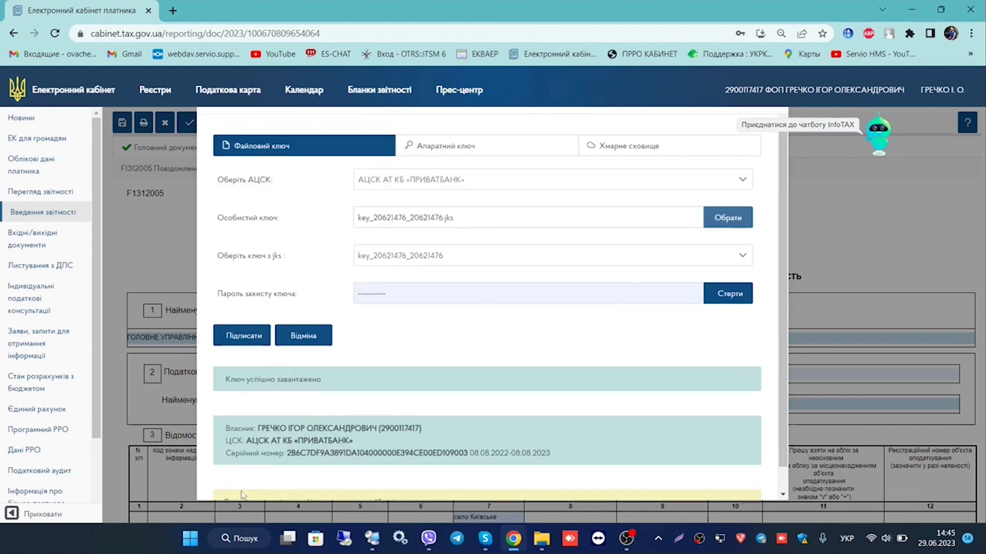
pyautogui.click(252, 342)
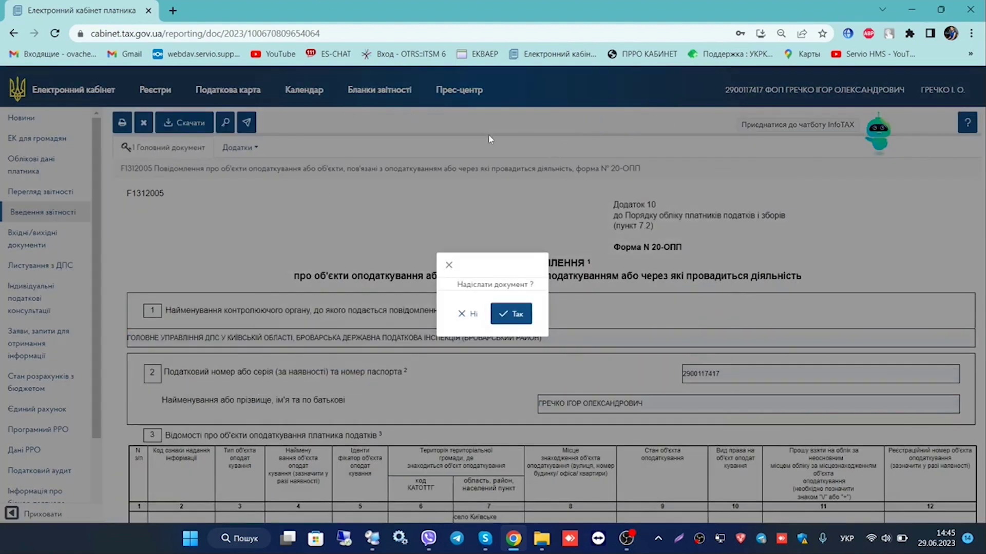
# Decline sending the signed 20-ОПП notice and return to the report list
pyautogui.click(468, 315)
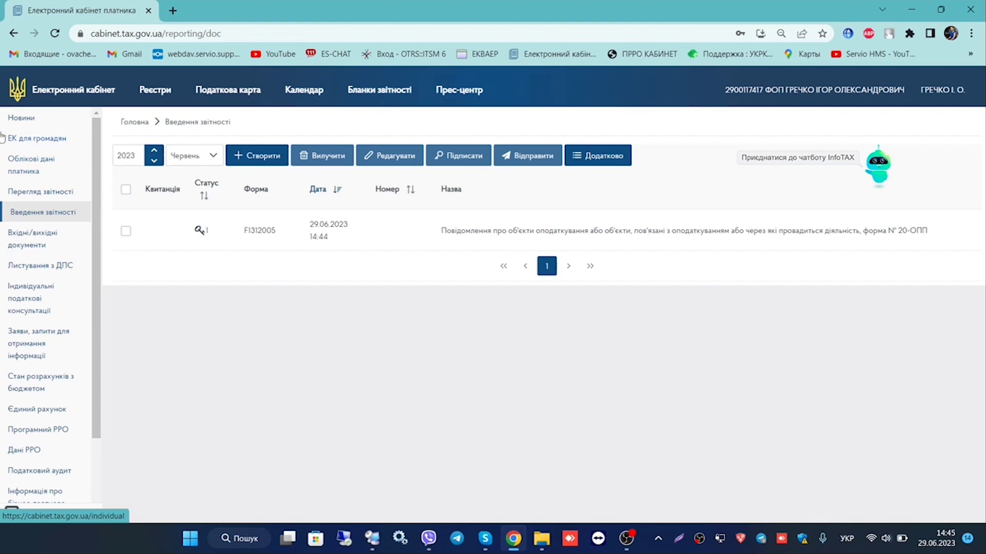
# Create a new F1316604 (Форма № 1-ПРРО) software cash register registration application
pyautogui.click(240, 157)
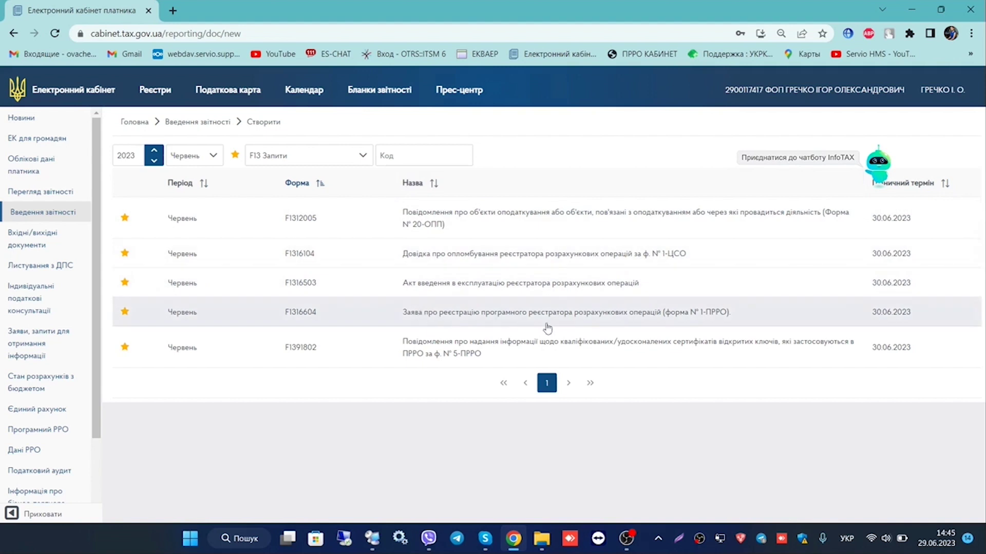
pyautogui.click(430, 323)
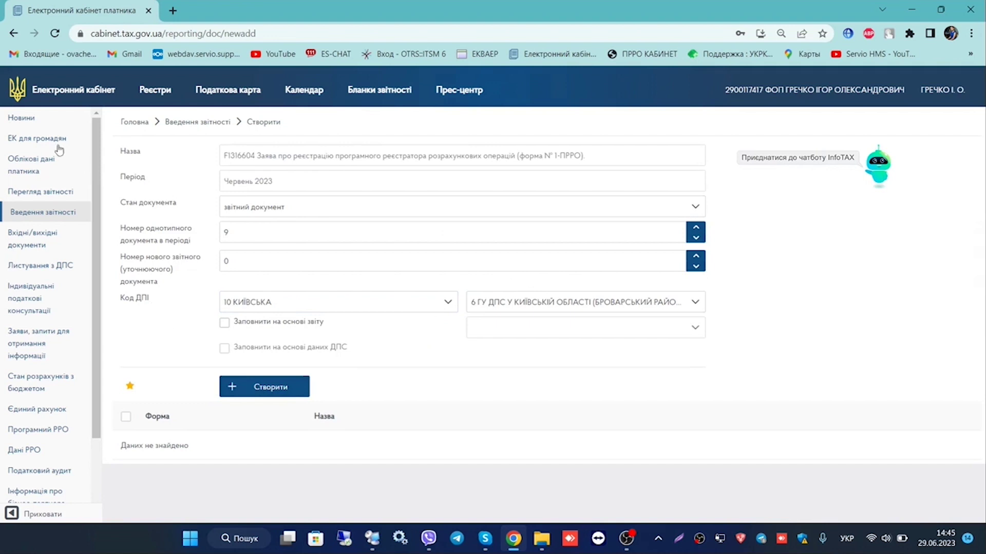
pyautogui.click(233, 390)
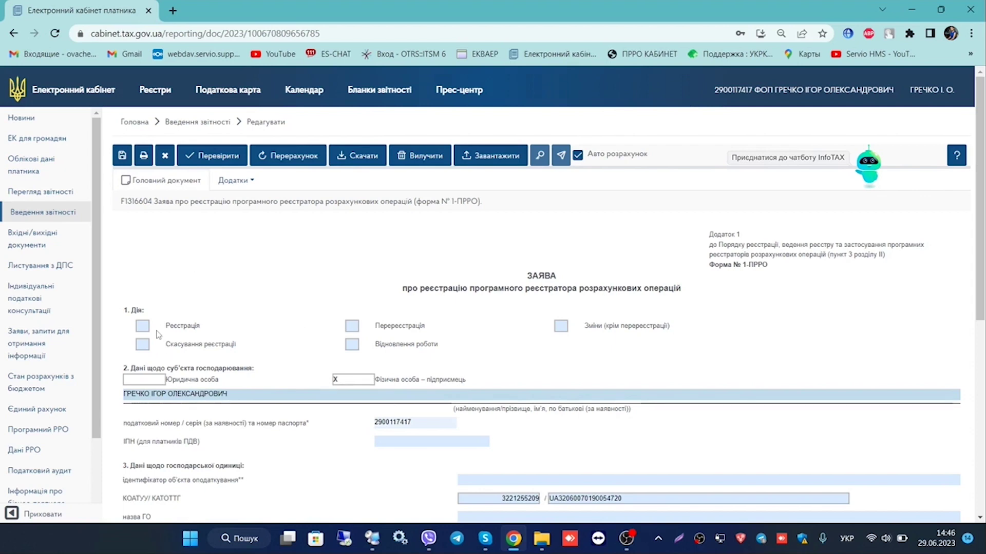
# Mark Реєстрація, then view the taxpayer's taxation-objects table in a second tab
pyautogui.click(181, 323)
pyautogui.scroll(-3, 359, 212)
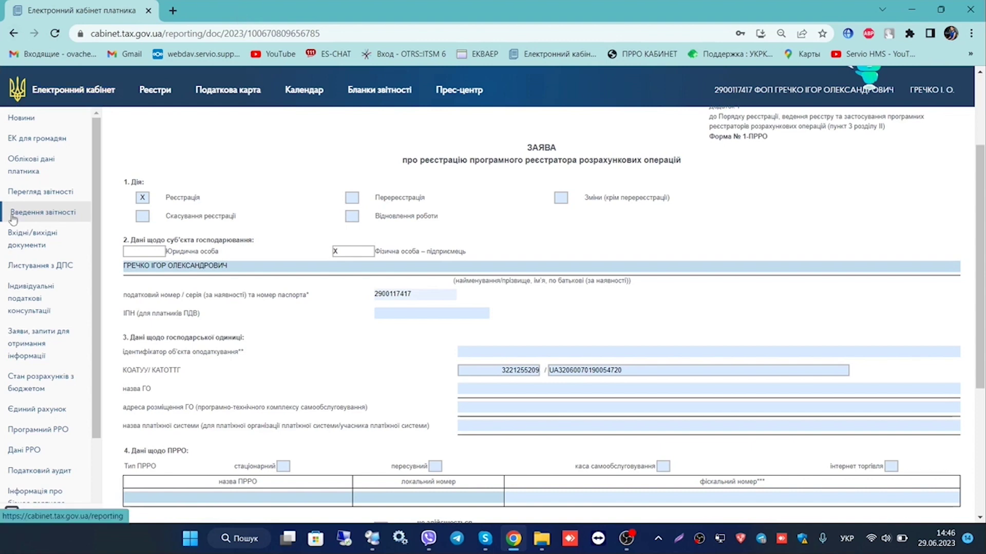
pyautogui.rightClick(18, 157)
pyautogui.press('Escape')
pyautogui.hotkey('ctrl', 'Tab')
pyautogui.scroll(-10, 258, 242)
pyautogui.scroll(-15, 258, 242)
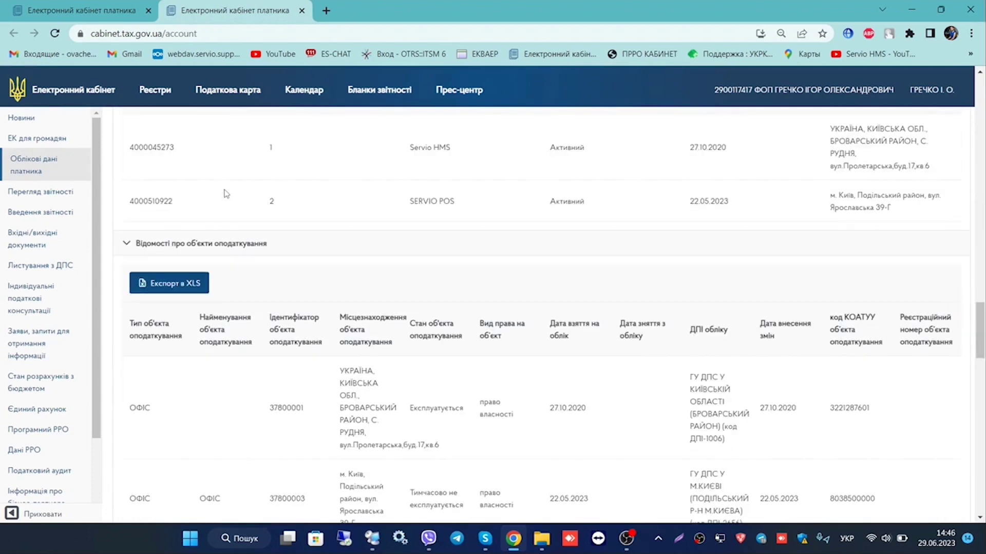
# Copy object identifier 37800003 from the account table into the 1-ПРРО form
pyautogui.scroll(-3, 224, 193)
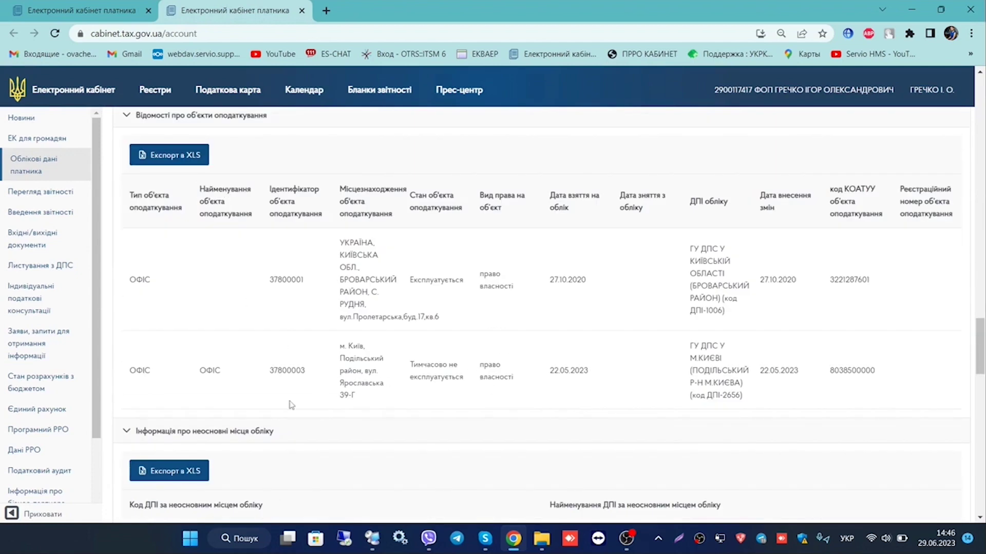
pyautogui.hotkey('ctrl', 'Tab')
pyautogui.click(262, 4)
pyautogui.moveTo(270, 370); pyautogui.dragTo(306, 371)
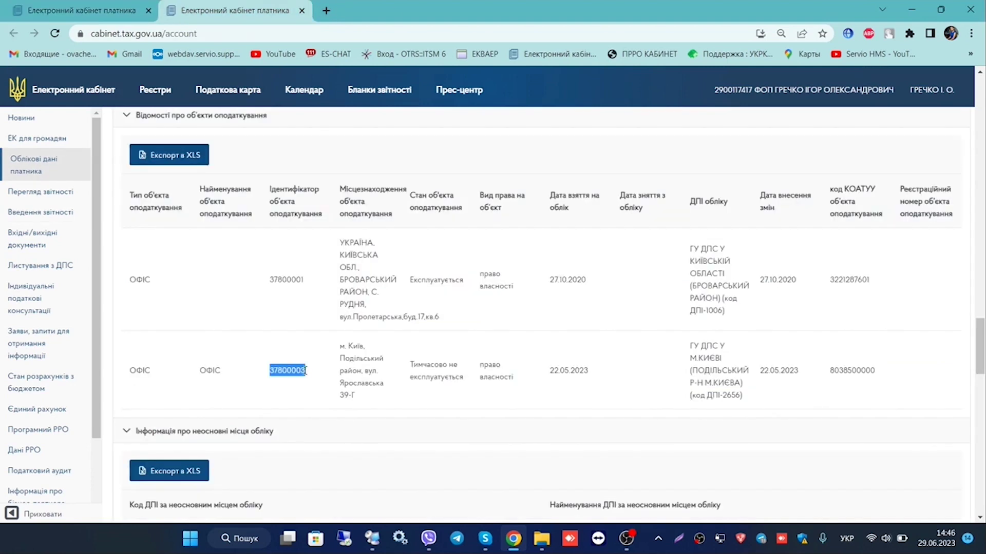
pyautogui.hotkey('ctrl', 'c')
pyautogui.hotkey('ctrl', 'Tab')
pyautogui.hotkey('ctrl', 'v')
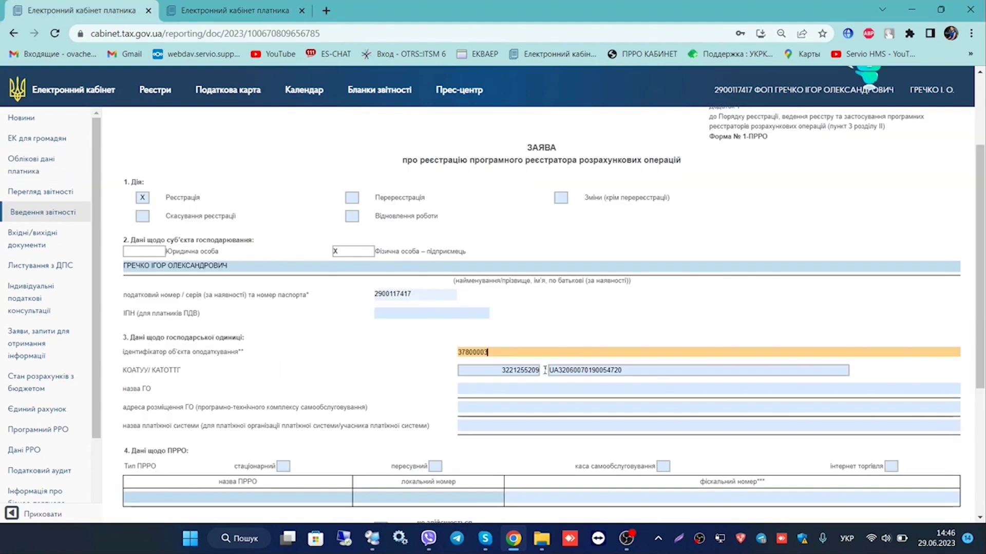
# Copy the object name ОФІС into the business unit name field
pyautogui.hotkey('ctrl', 'Tab')
pyautogui.doubleClick(209, 370)
pyautogui.hotkey('ctrl', 'c')
pyautogui.hotkey('ctrl', 'Tab')
pyautogui.click(136, 389)
pyautogui.hotkey('ctrl', 'v')
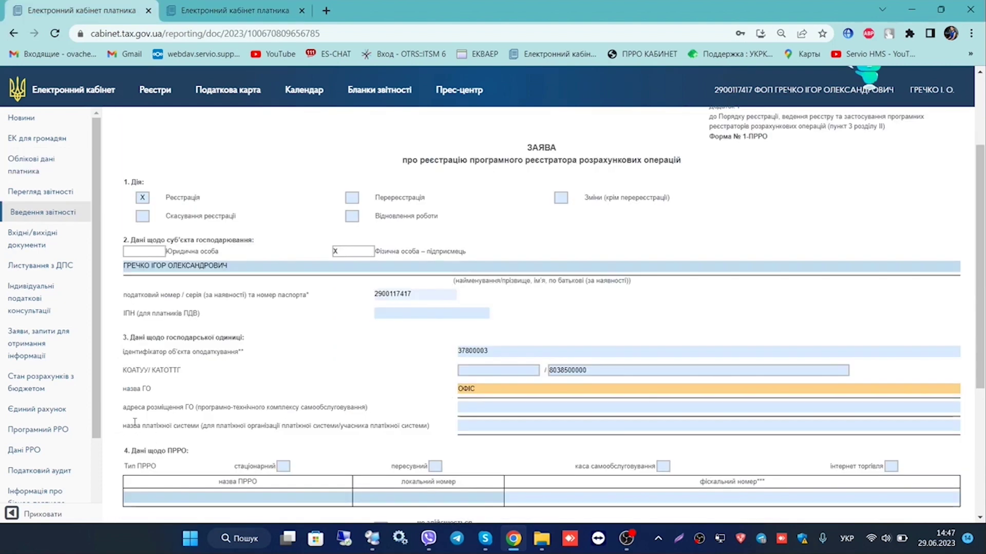
pyautogui.hotkey('ctrl', 'Tab')
pyautogui.moveTo(340, 343); pyautogui.dragTo(355, 398)
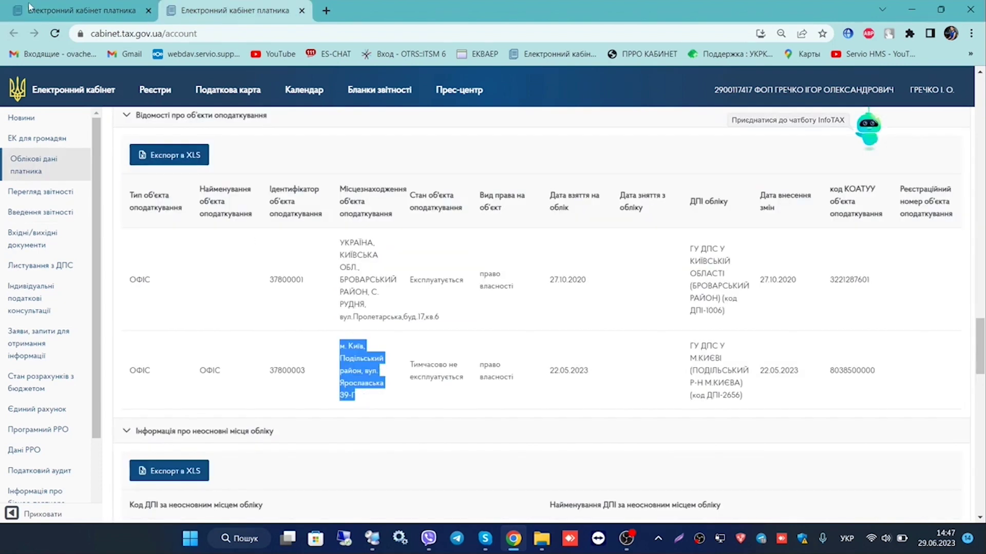
pyautogui.hotkey('ctrl', 'c')
pyautogui.click(29, 6)
pyautogui.click(476, 410)
pyautogui.hotkey('ctrl', 'v')
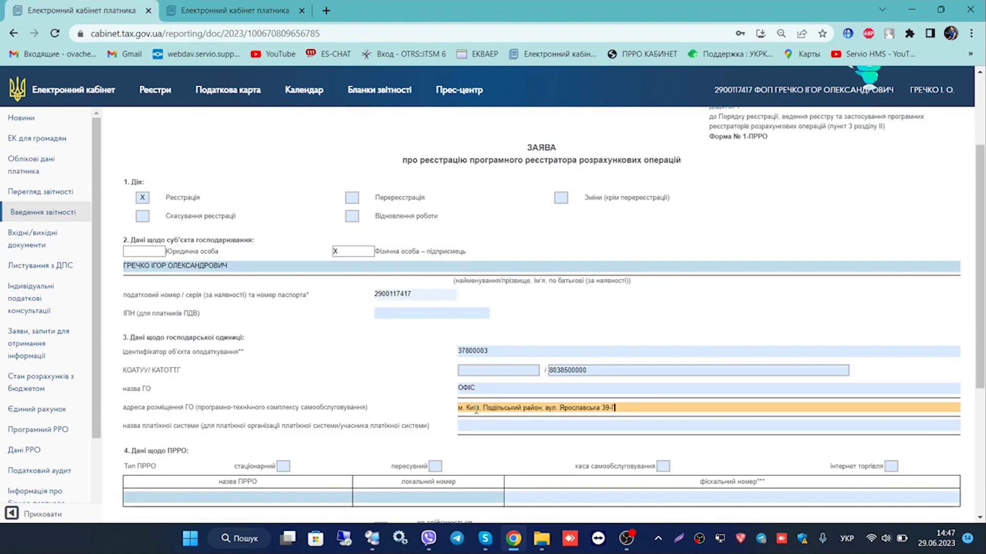
pyautogui.scroll(-2, 150, 407)
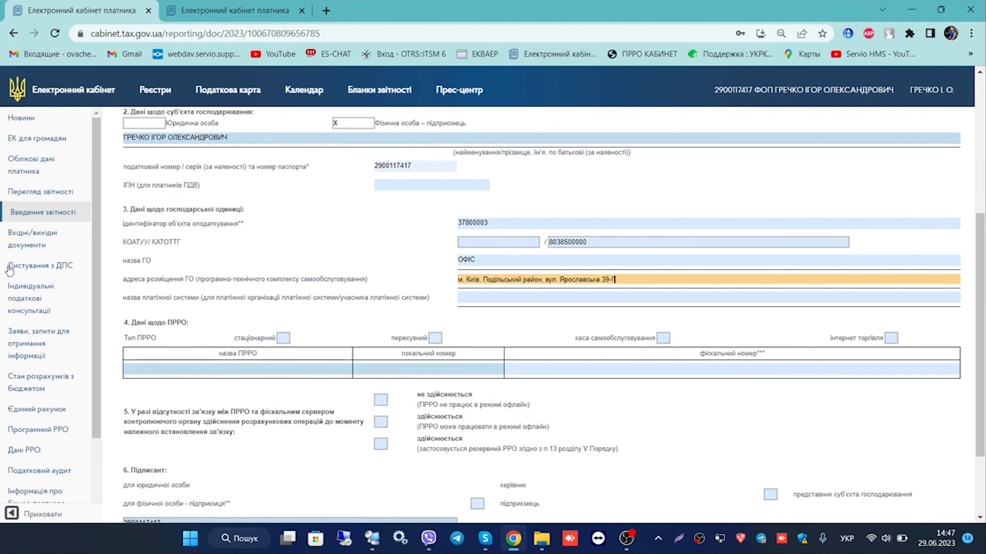
# Add a stationary PRRO named Каса ПРРО Сервіо with local number 1
pyautogui.click(282, 341)
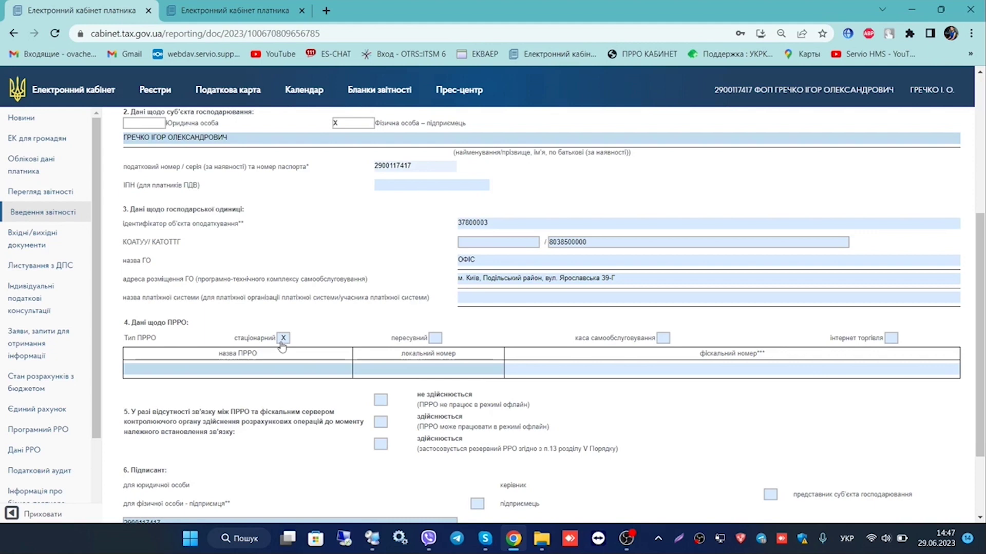
pyautogui.click(276, 371)
pyautogui.write('Каса ПРРО Сервіо')
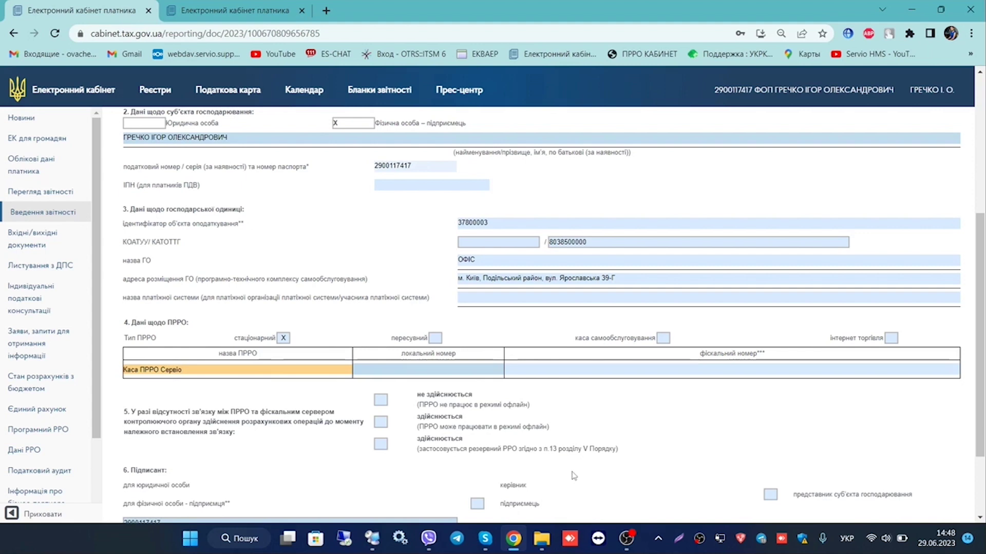
pyautogui.click(450, 373)
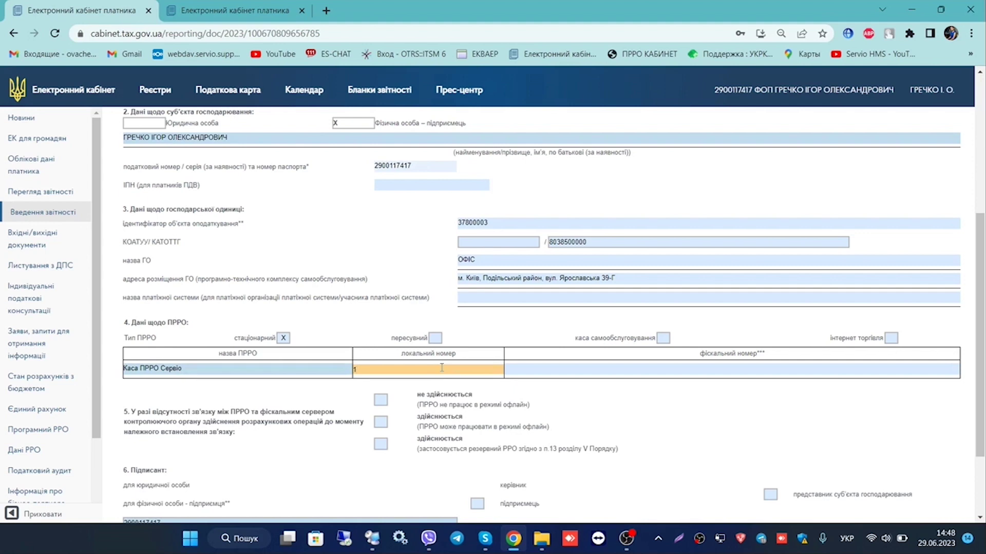
pyautogui.scroll(-2, 334, 321)
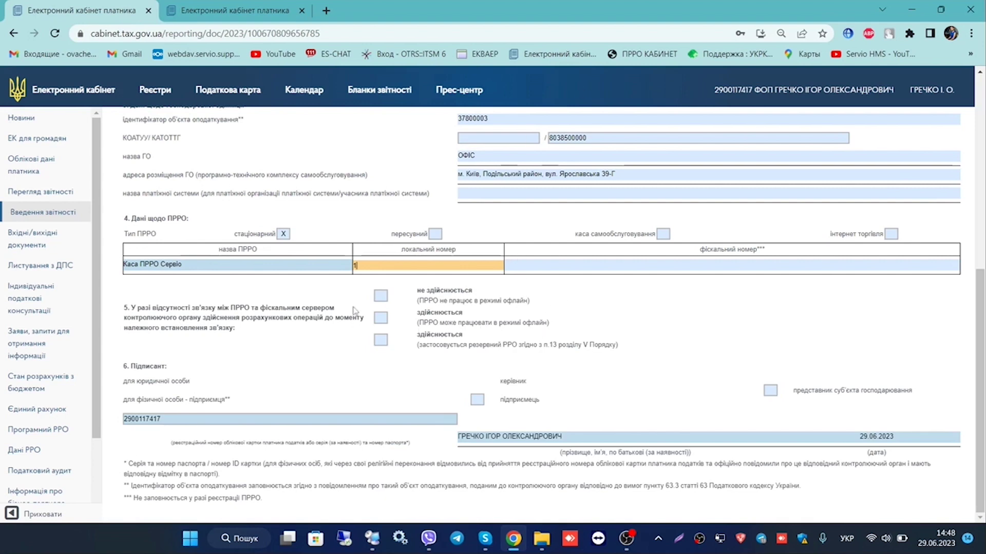
# Allow the PRRO to work offline and run the form check
pyautogui.click(380, 317)
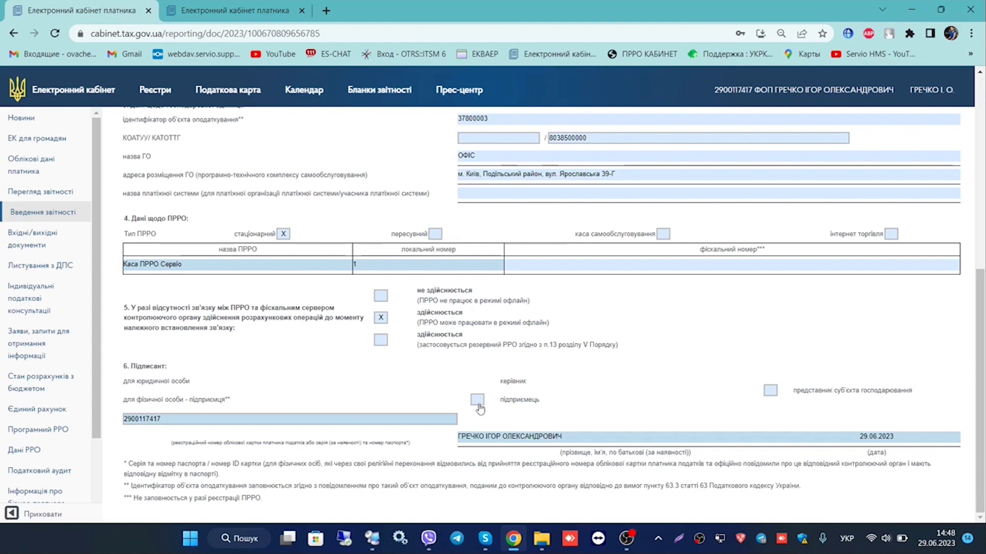
pyautogui.scroll(7, 274, 364)
pyautogui.click(207, 155)
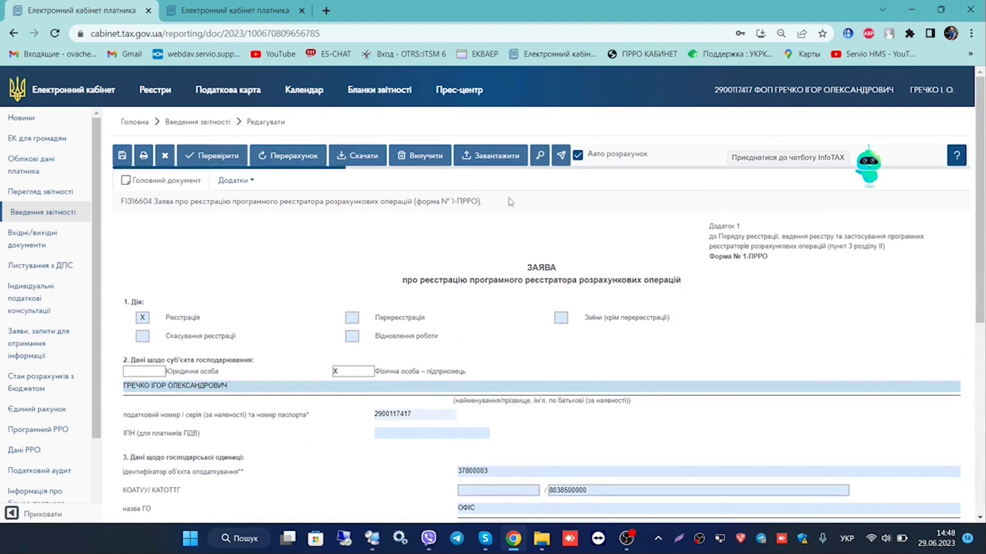
# Dismiss the КАТОТТГ critical errors and view the Каси list with SERVIO POS and Servio HMS
pyautogui.click(674, 202)
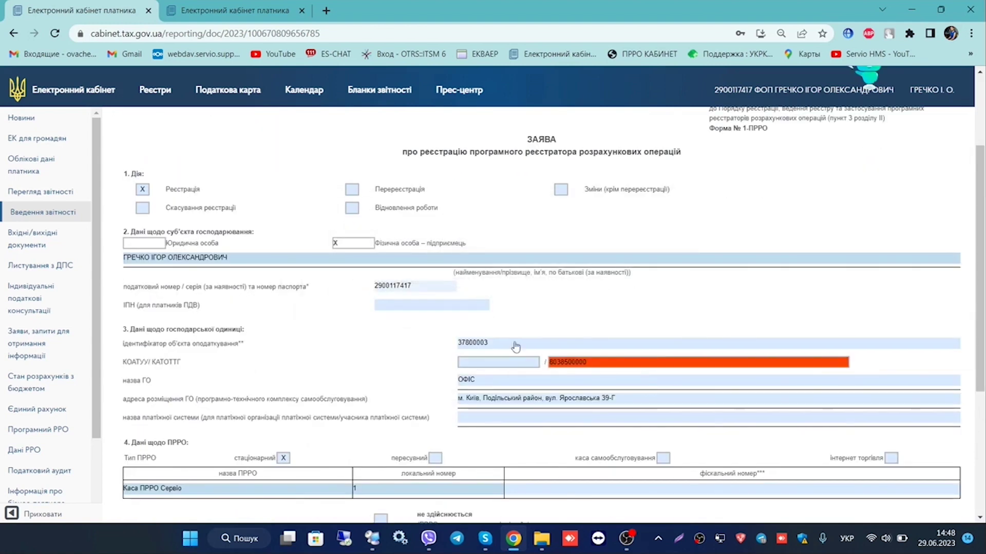
pyautogui.scroll(-3, 513, 345)
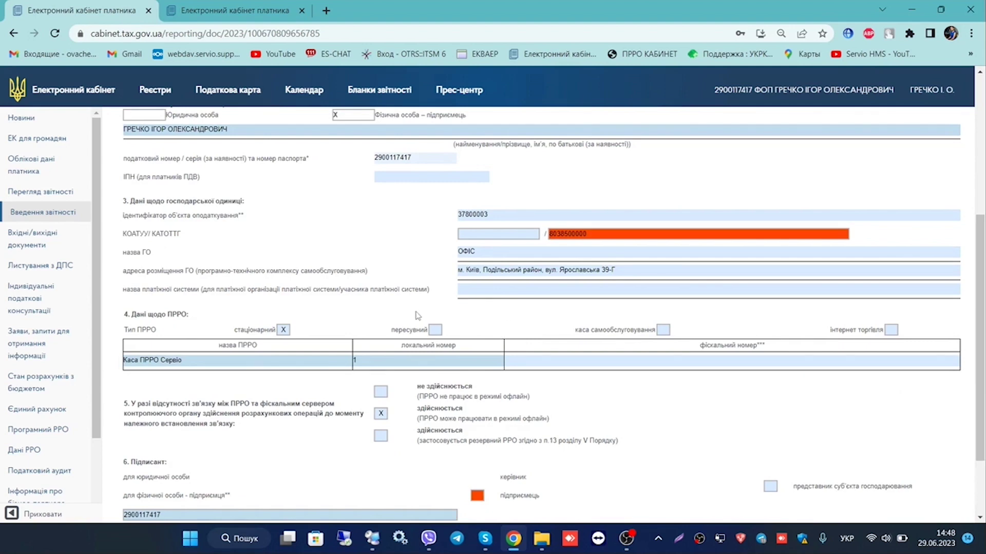
pyautogui.click(37, 430)
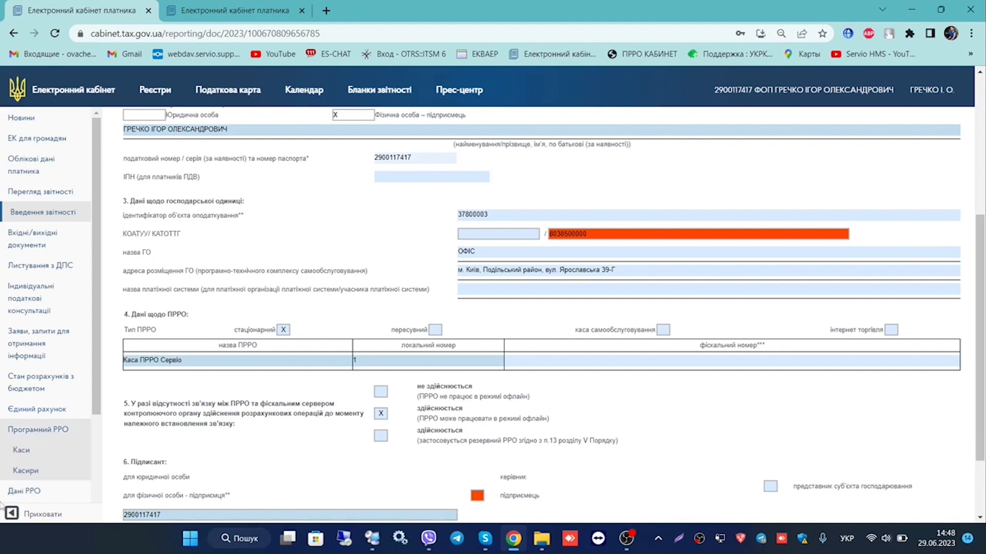
pyautogui.click(22, 450)
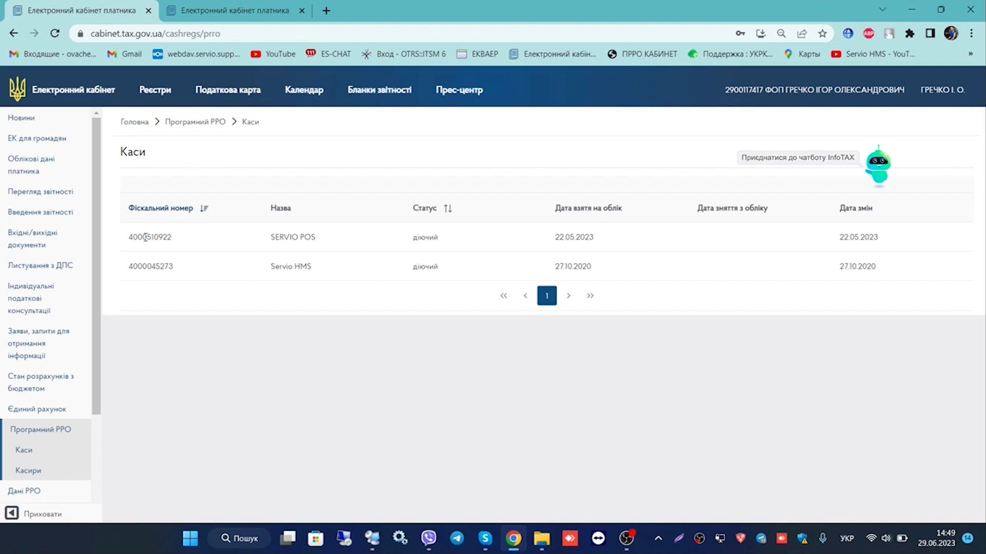
# Return to Введення звітності, where the 1-ПРРО application shows a warning
pyautogui.click(32, 214)
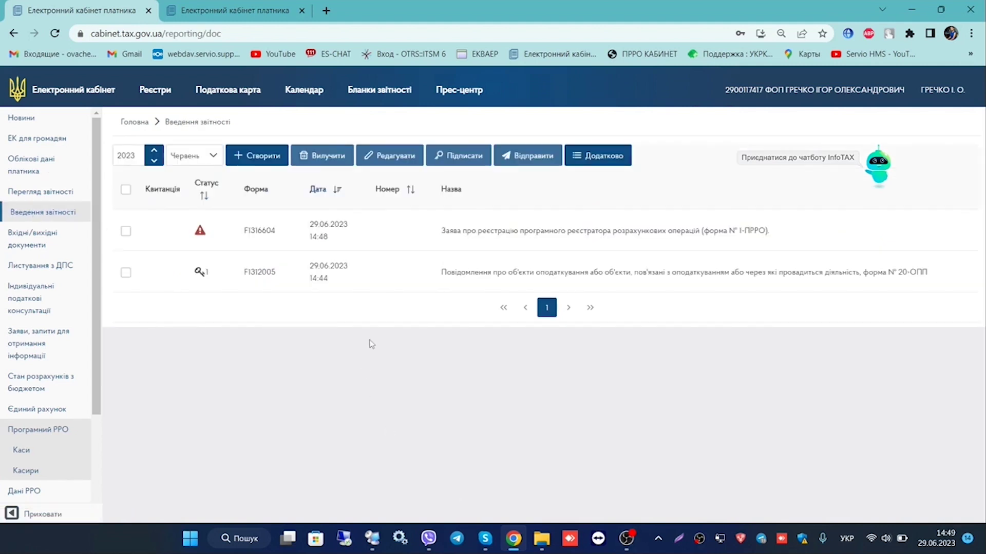
# Create a new F1391802 5-ПРРО certificate notification
pyautogui.click(254, 155)
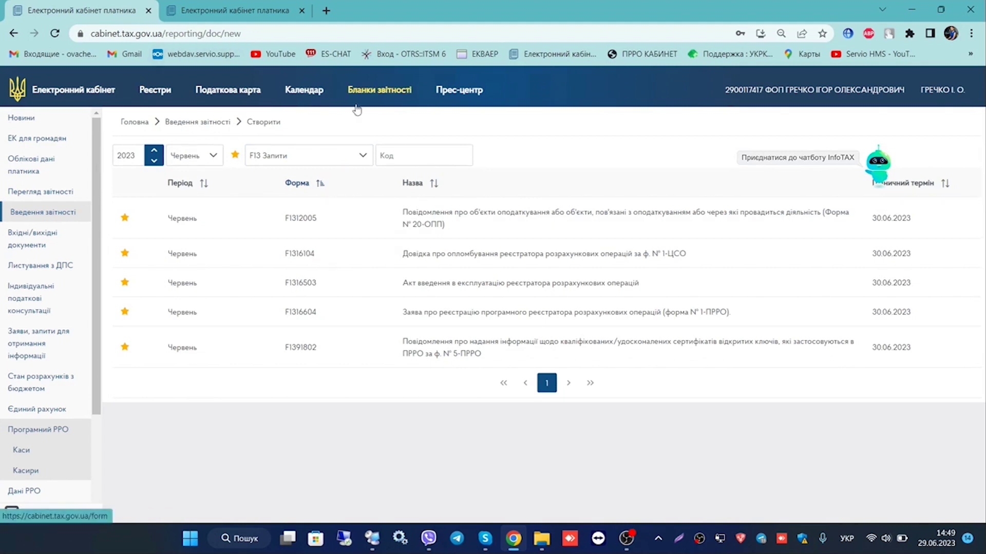
pyautogui.click(477, 366)
pyautogui.click(259, 380)
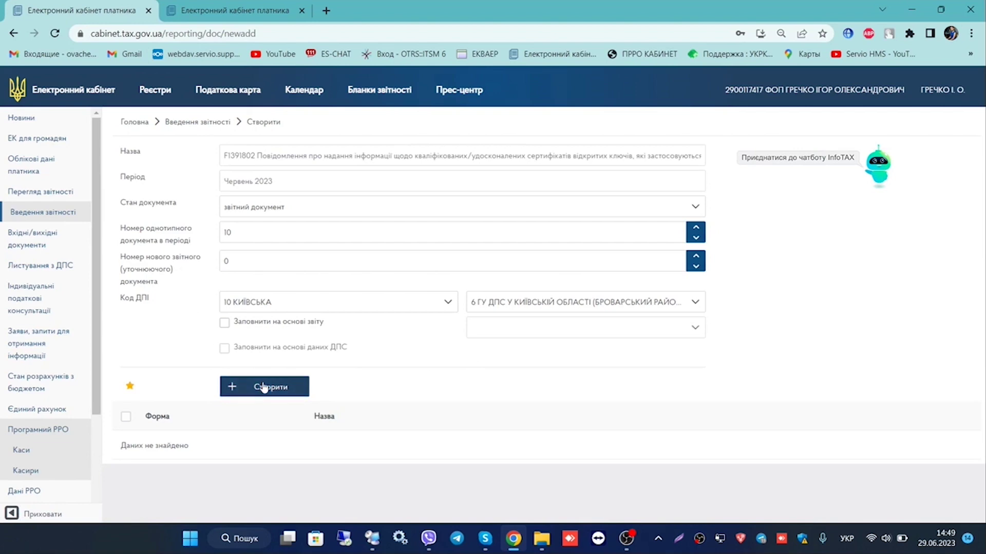
pyautogui.scroll(-3, 286, 241)
# Date the notice today, 29.06.2023, and open File Explorer
pyautogui.click(475, 246)
pyautogui.click(495, 215)
pyautogui.click(661, 245)
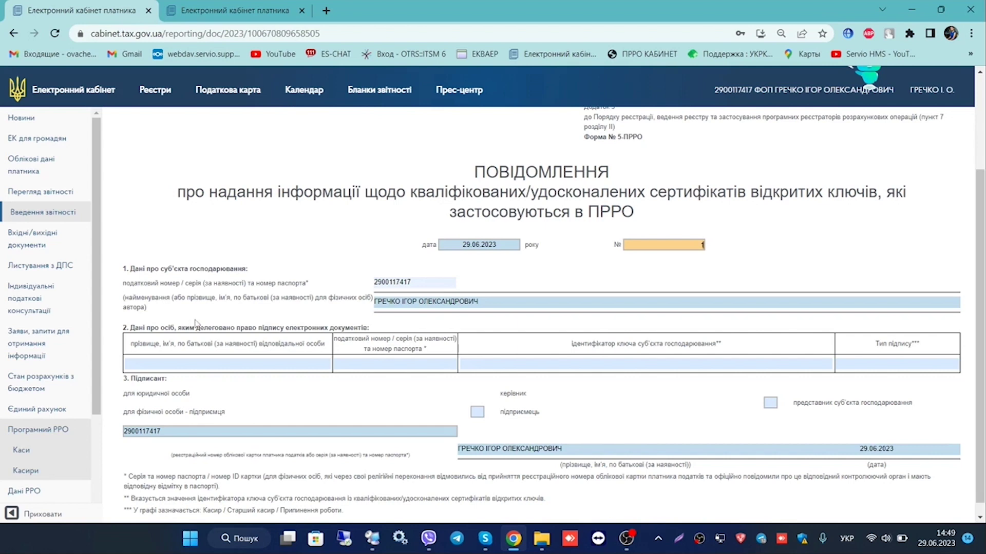
pyautogui.click(541, 539)
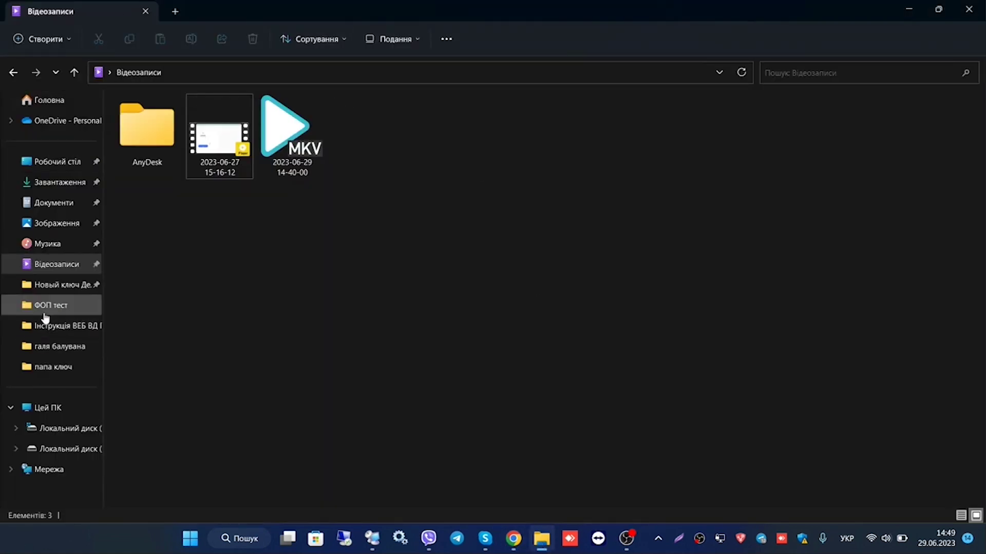
# Inspect the ФОП тест certificate's key usage details, then return to the 5-ПРРО form
pyautogui.click(46, 306)
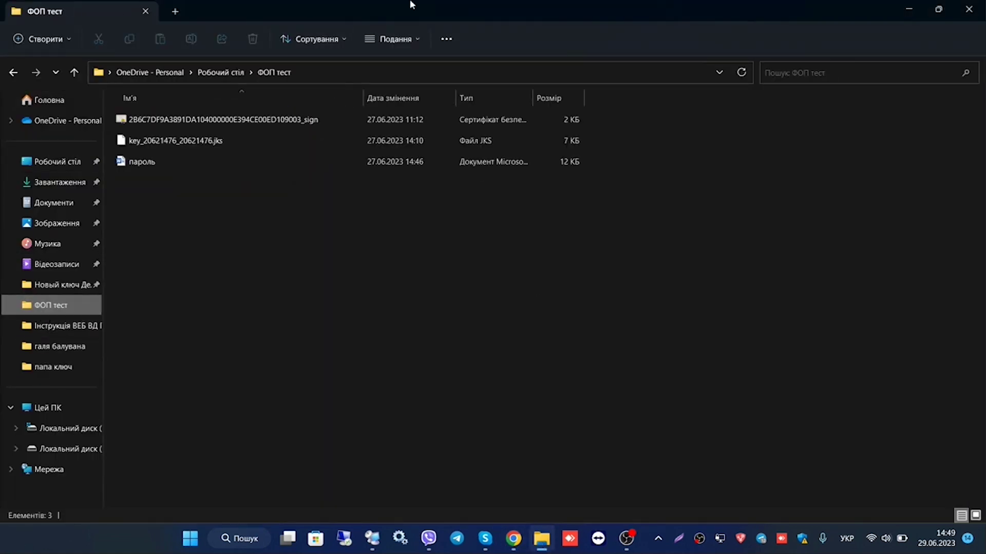
pyautogui.click(227, 118)
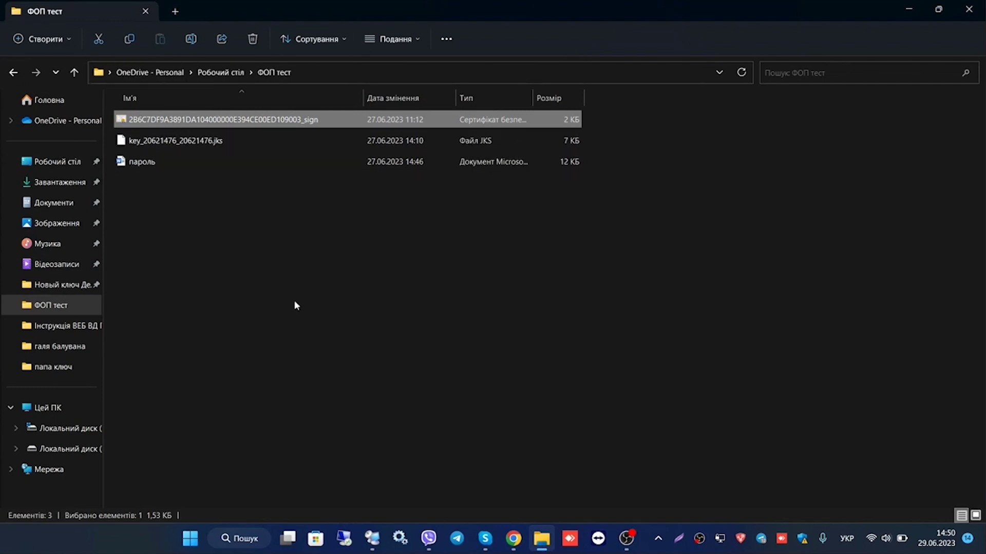
pyautogui.doubleClick(177, 123)
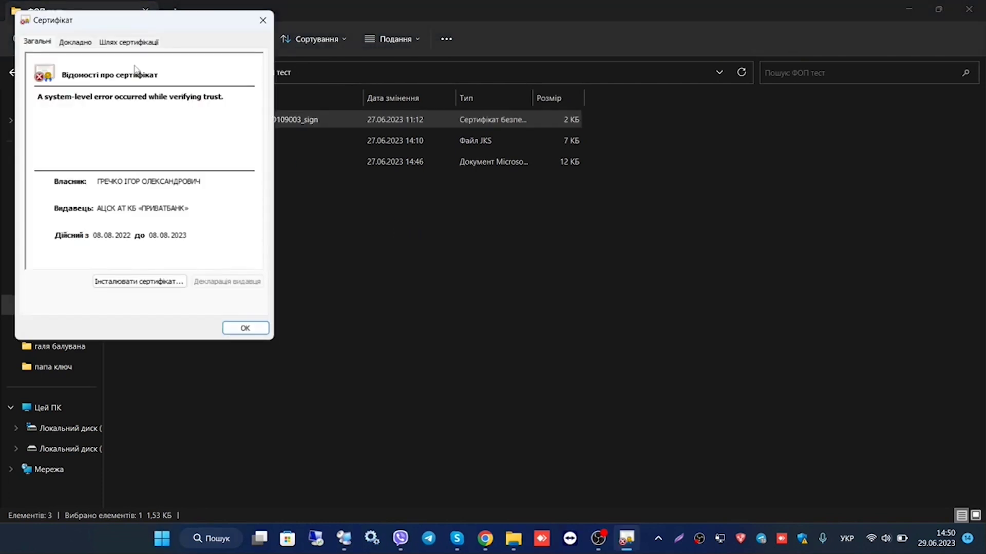
pyautogui.click(81, 45)
pyautogui.moveTo(253, 97); pyautogui.dragTo(251, 144)
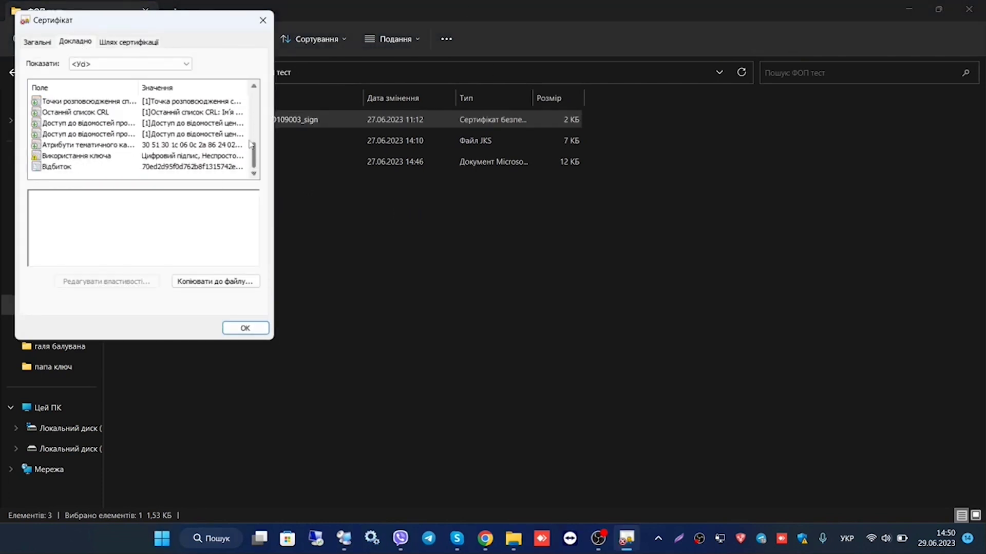
pyautogui.click(63, 157)
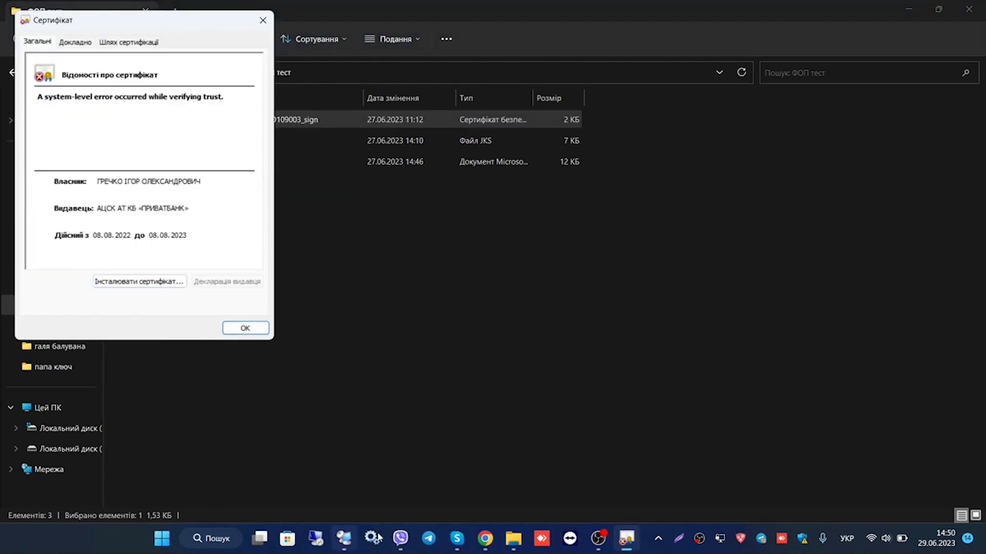
pyautogui.click(482, 540)
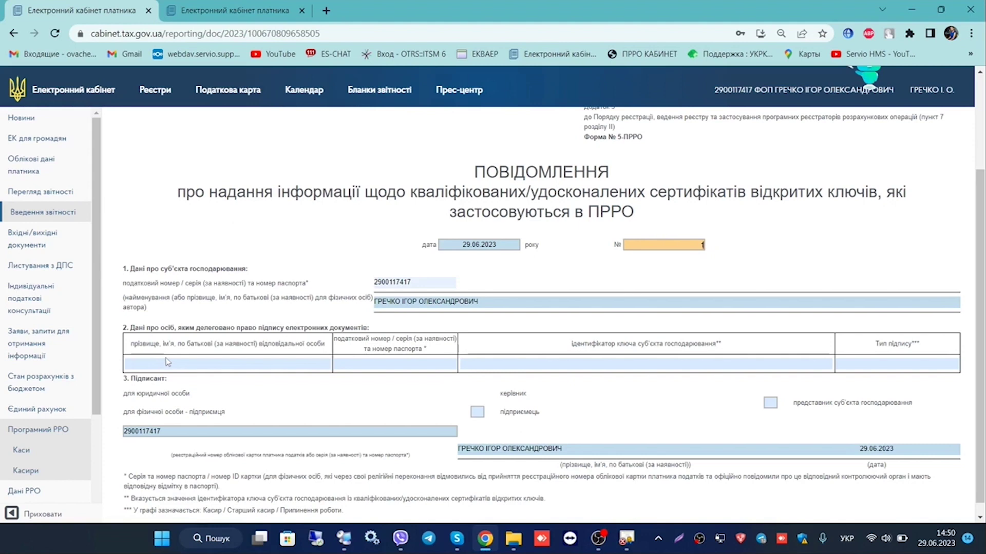
# Enter the cashier's full name in table 2 of the 5-ПРРО notice
pyautogui.click(627, 538)
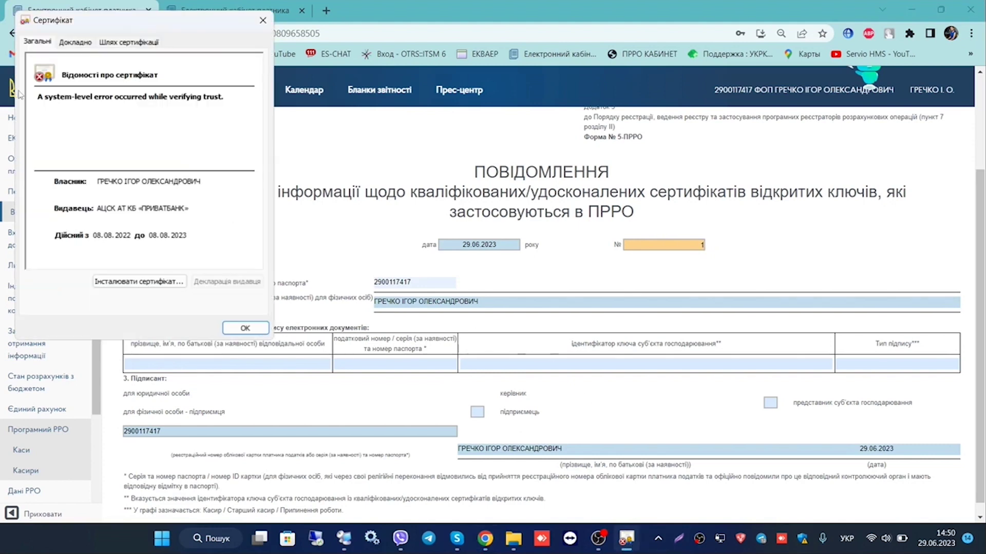
pyautogui.click(244, 328)
pyautogui.click(245, 364)
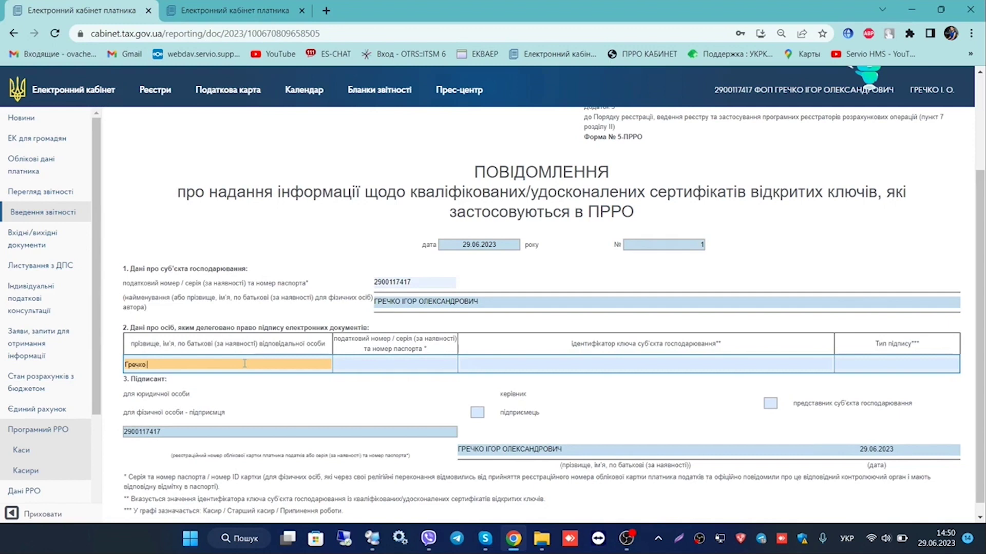
# Copy the entrepreneur's tax number into the table 2 row
pyautogui.click(446, 306)
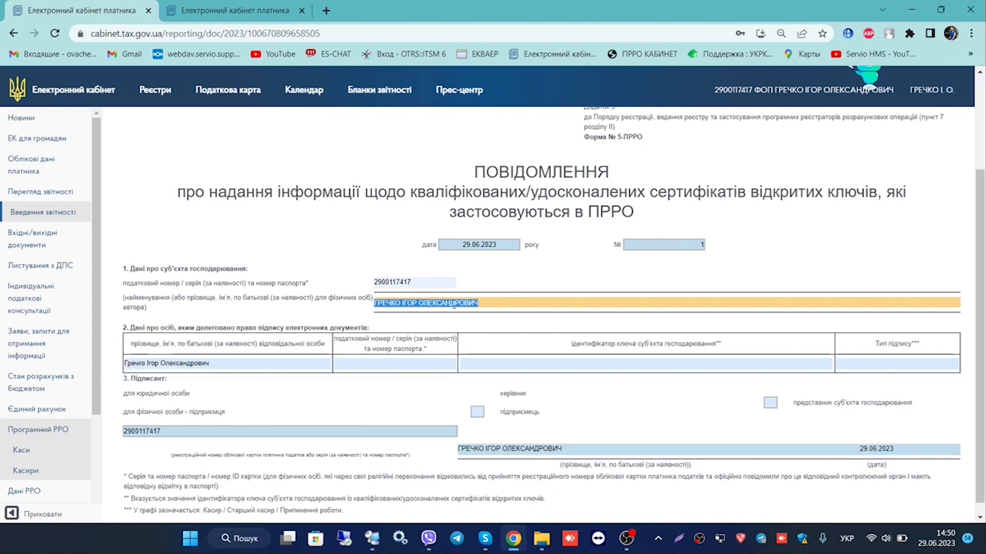
pyautogui.moveTo(412, 284); pyautogui.dragTo(367, 283)
pyautogui.hotkey('ctrl', 'c')
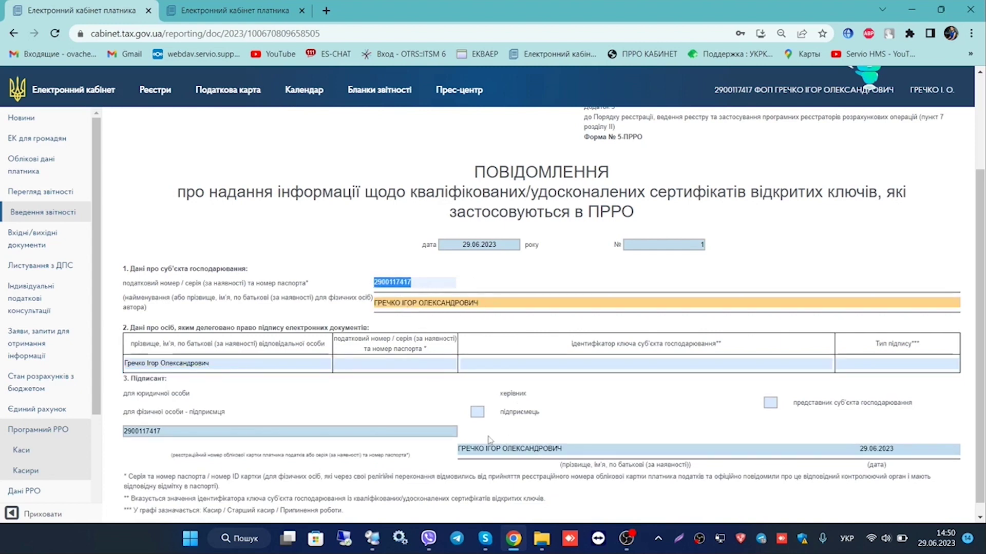
pyautogui.click(368, 370)
pyautogui.click(472, 364)
pyautogui.hotkey('ctrl', 'v')
pyautogui.doubleClick(473, 364)
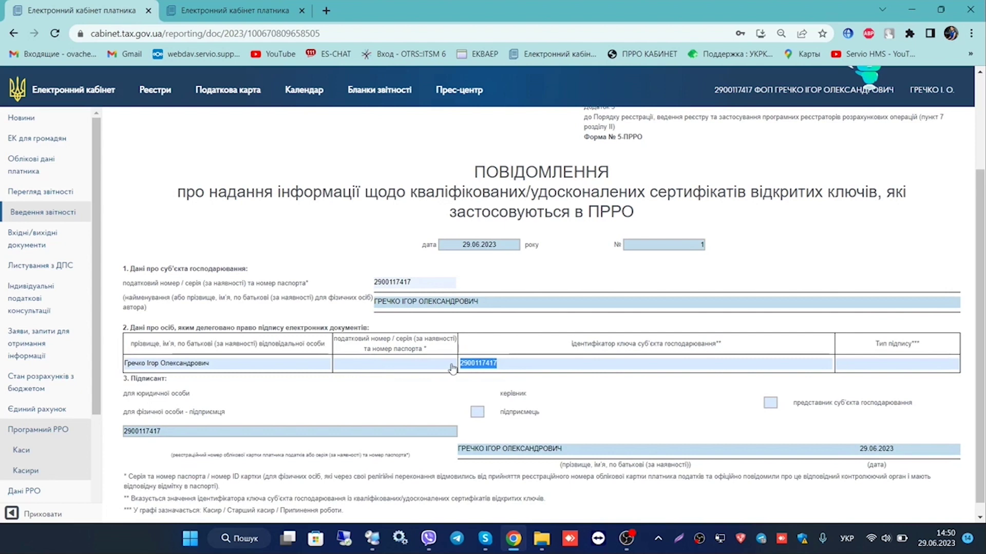
# Clear the misplaced tax number from the key-identifier cell and reopen the ФОП тест folder
pyautogui.click(356, 364)
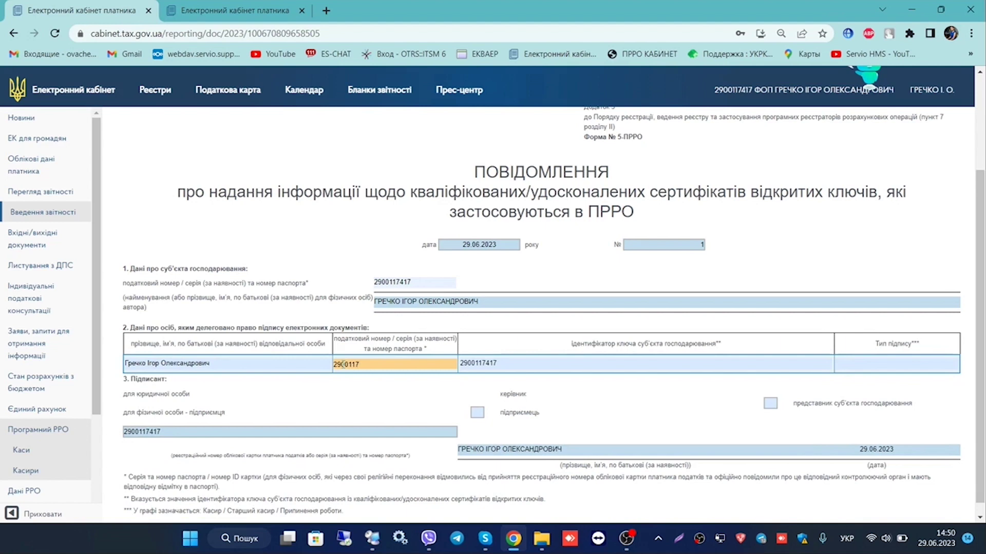
pyautogui.doubleClick(478, 367)
pyautogui.press('BackSpace')
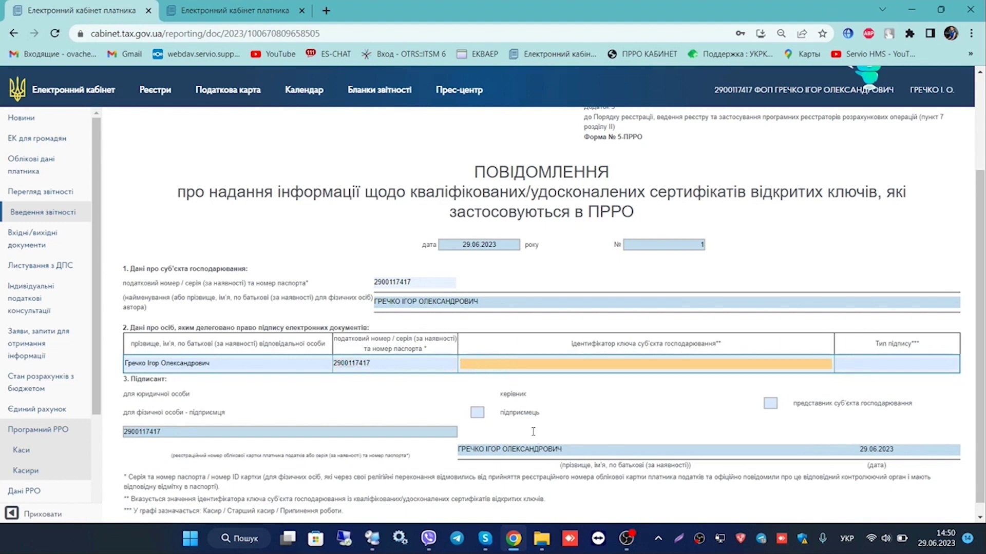
pyautogui.click(541, 539)
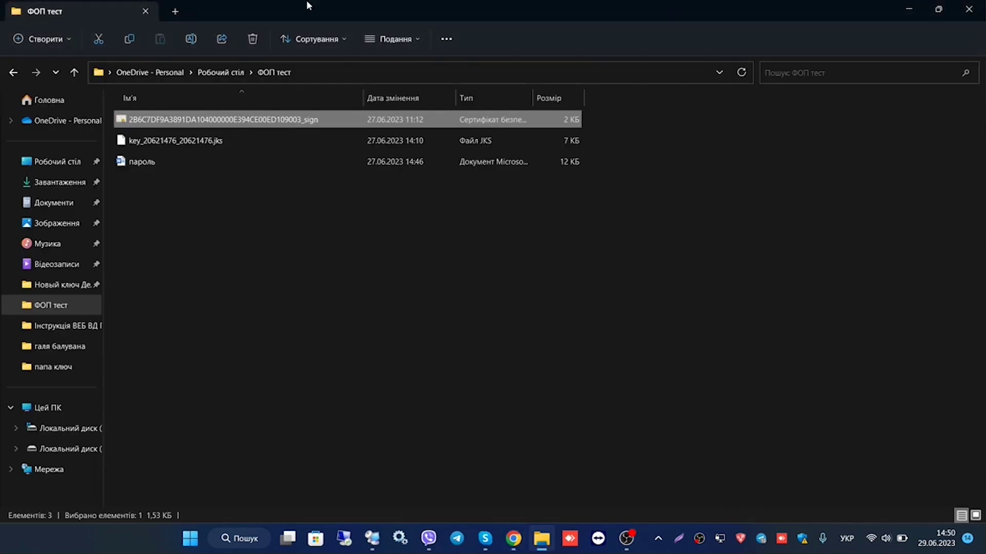
# Open the certificate's Докладно details and select the full 'Ідентифікатор ключа суб'єкта' hex value
pyautogui.doubleClick(136, 125)
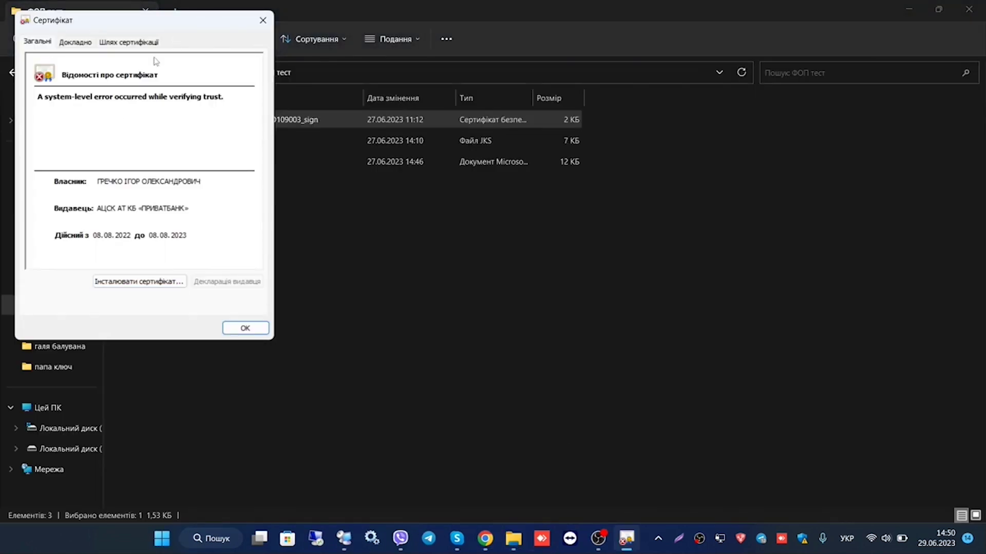
pyautogui.click(71, 38)
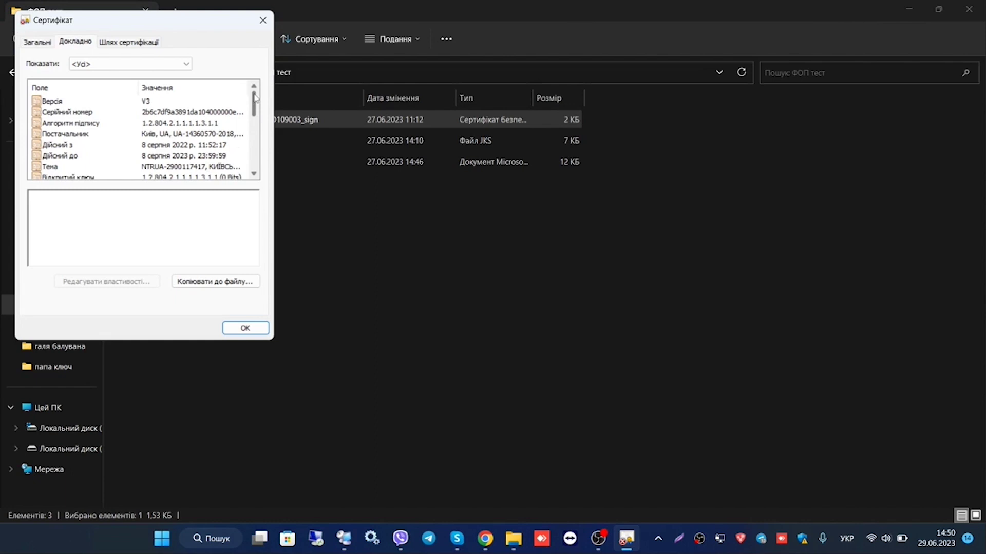
pyautogui.scroll(-1, 255, 106)
pyautogui.scroll(-1, 255, 105)
pyautogui.scroll(1, 154, 128)
pyautogui.scroll(-2, 136, 154)
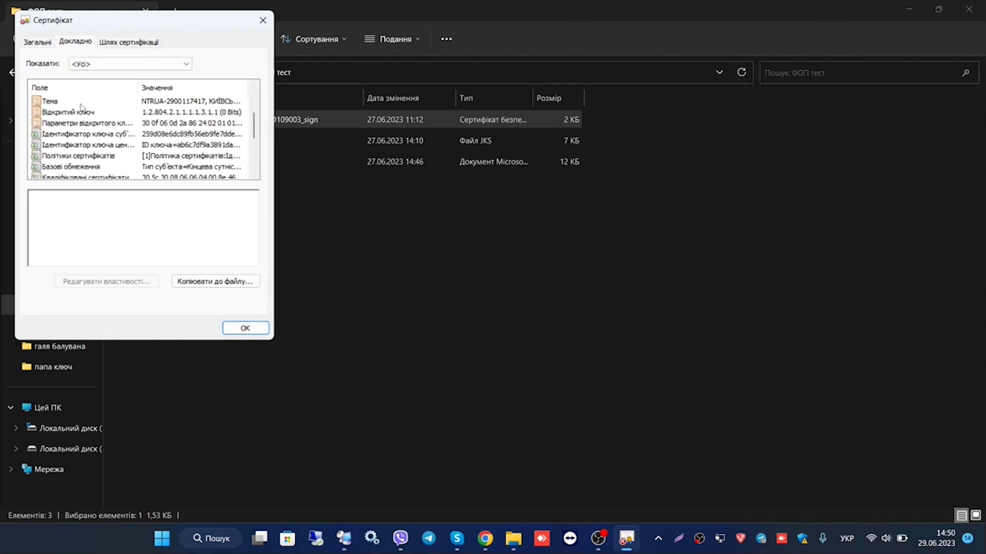
pyautogui.click(72, 135)
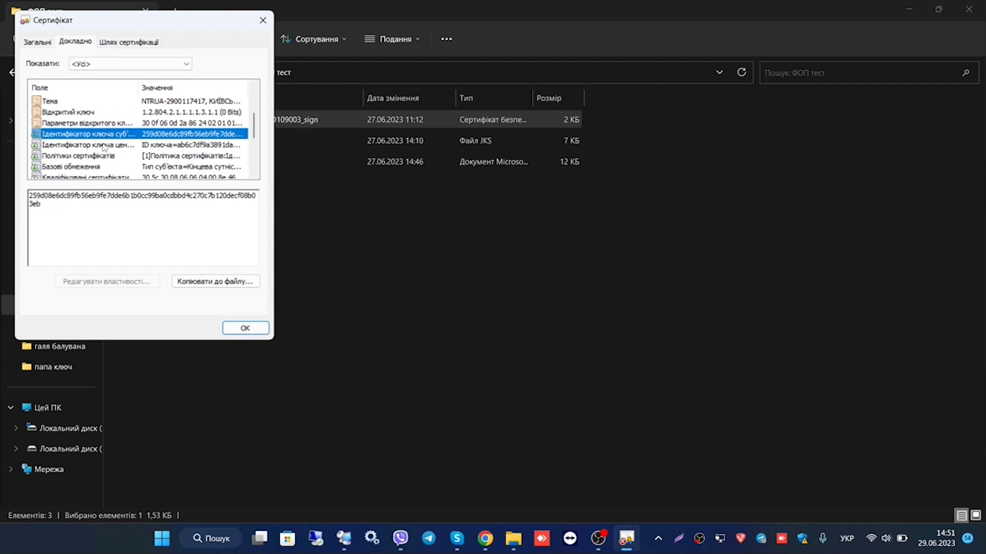
pyautogui.press('Tab')
pyautogui.hotkey('ctrl', 'c')
# Paste the key identifier into the 5-ПРРО row, set signature type Старший касир, and mark підприємець as signer
pyautogui.click(486, 547)
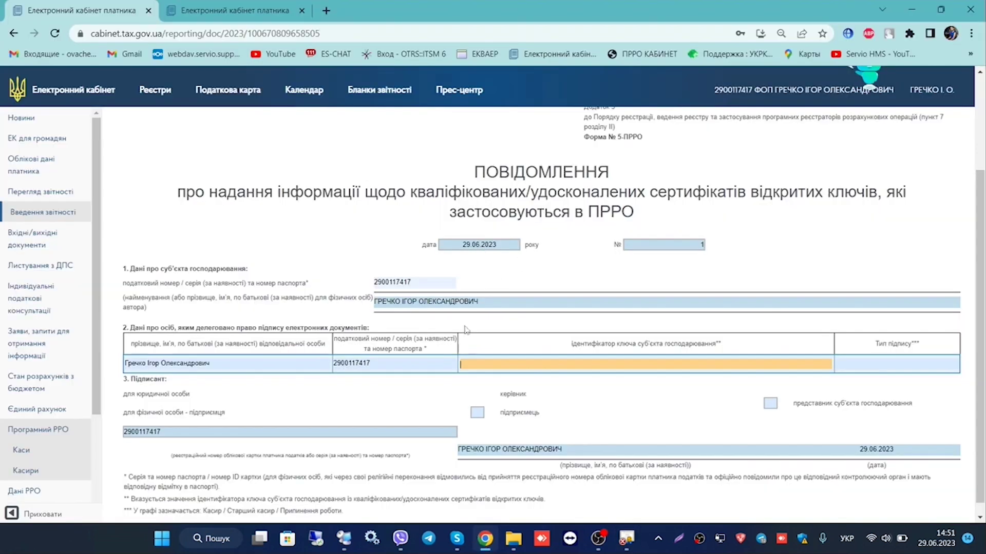
pyautogui.hotkey('ctrl', 'v')
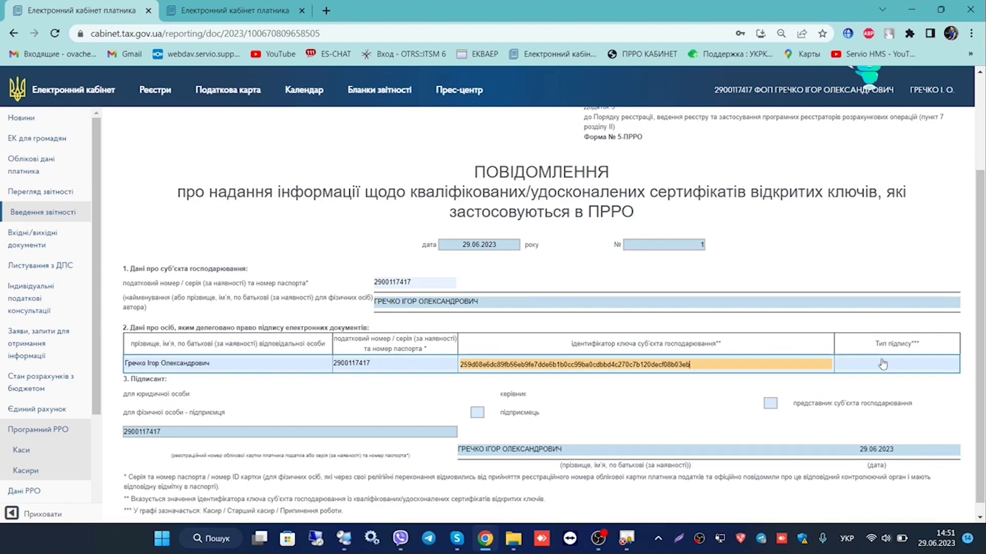
pyautogui.click(882, 364)
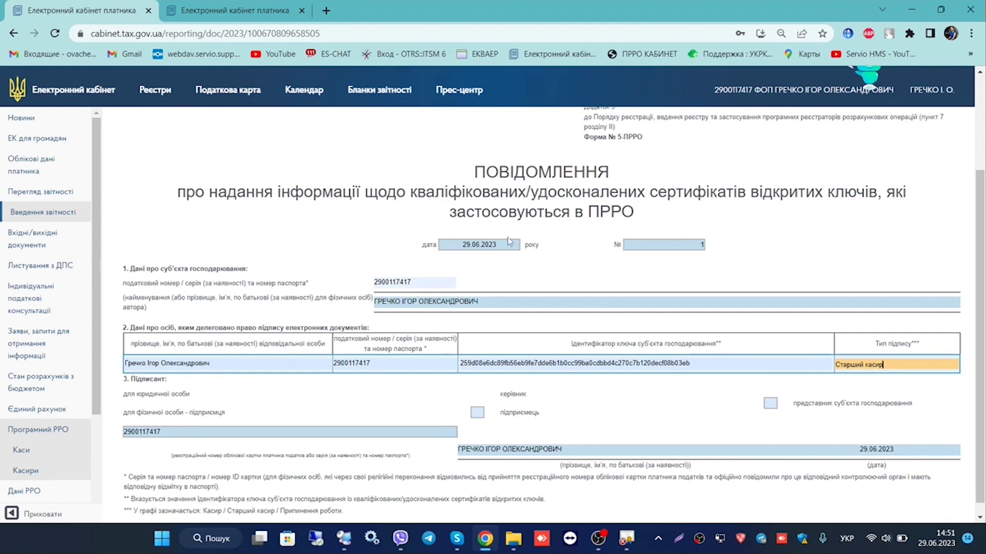
pyautogui.click(768, 403)
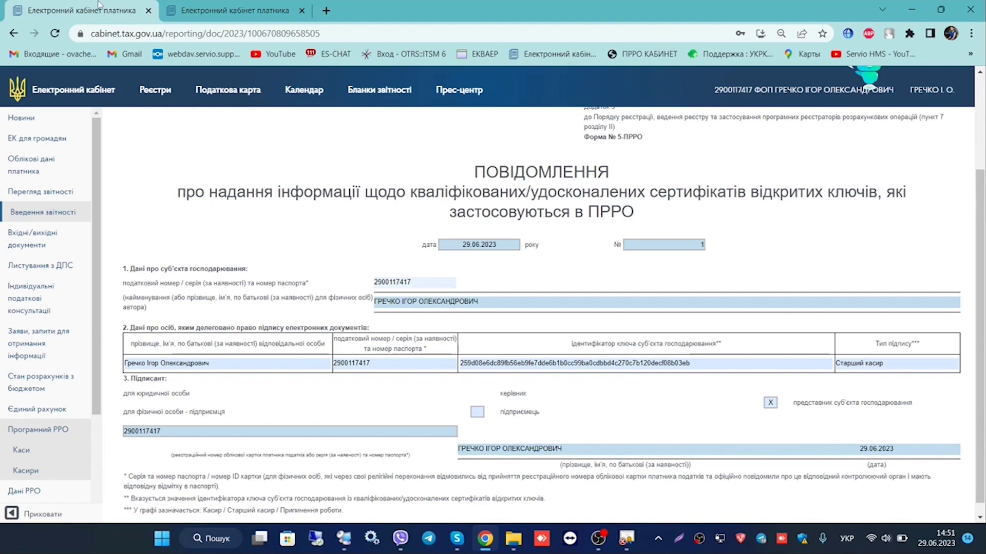
pyautogui.click(477, 413)
# Show the list of registered cashiers under Програмний РРО > Касири
pyautogui.scroll(-1, 457, 341)
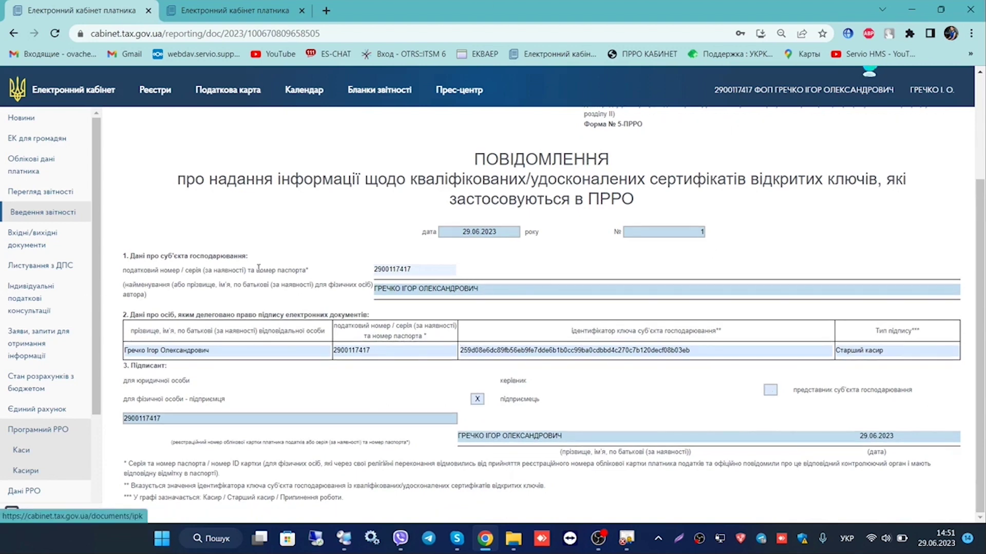
pyautogui.scroll(3, 258, 269)
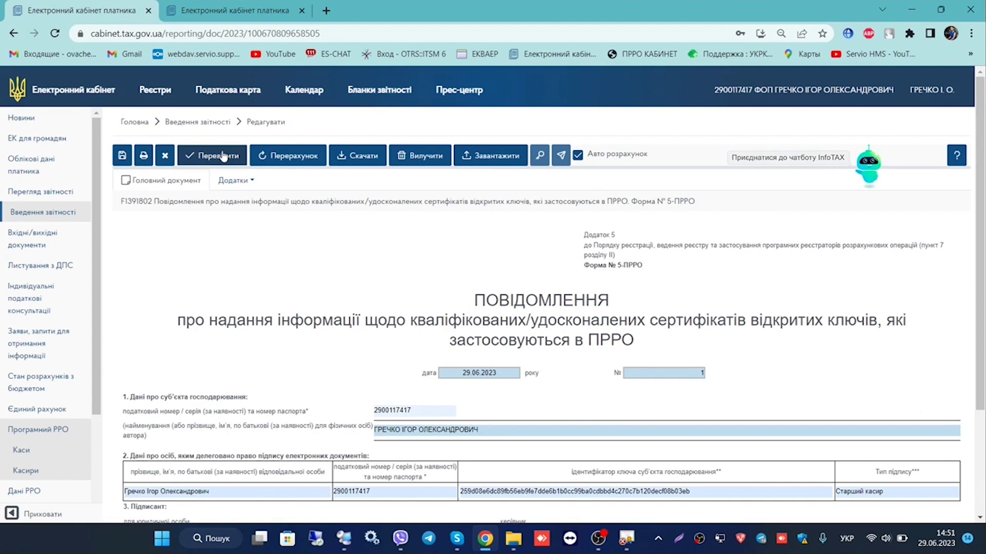
pyautogui.scroll(-3, 11, 477)
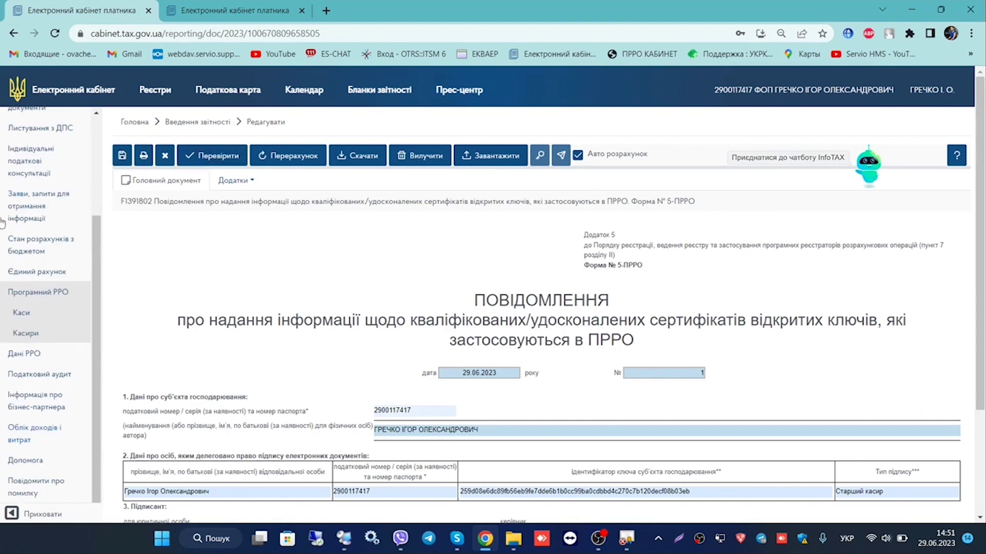
pyautogui.click(12, 336)
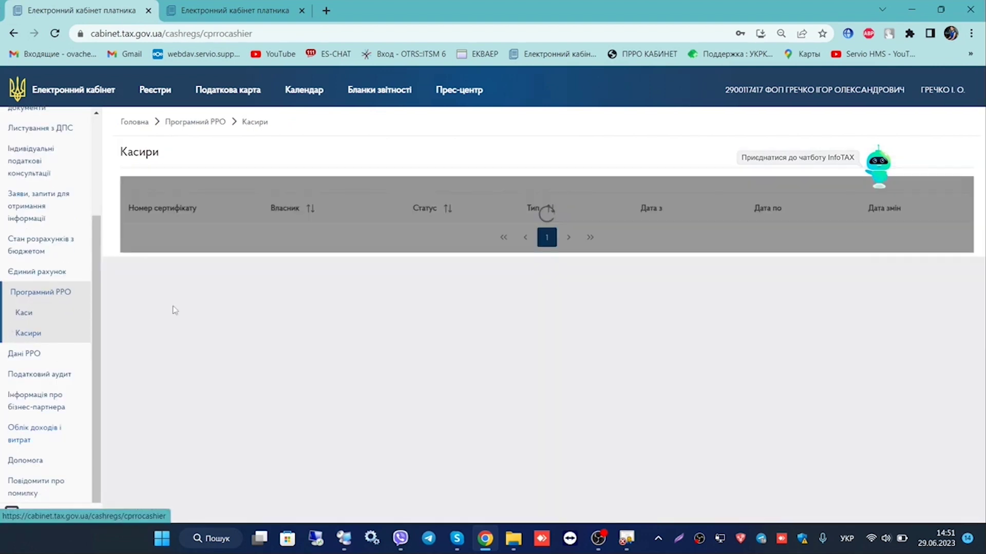